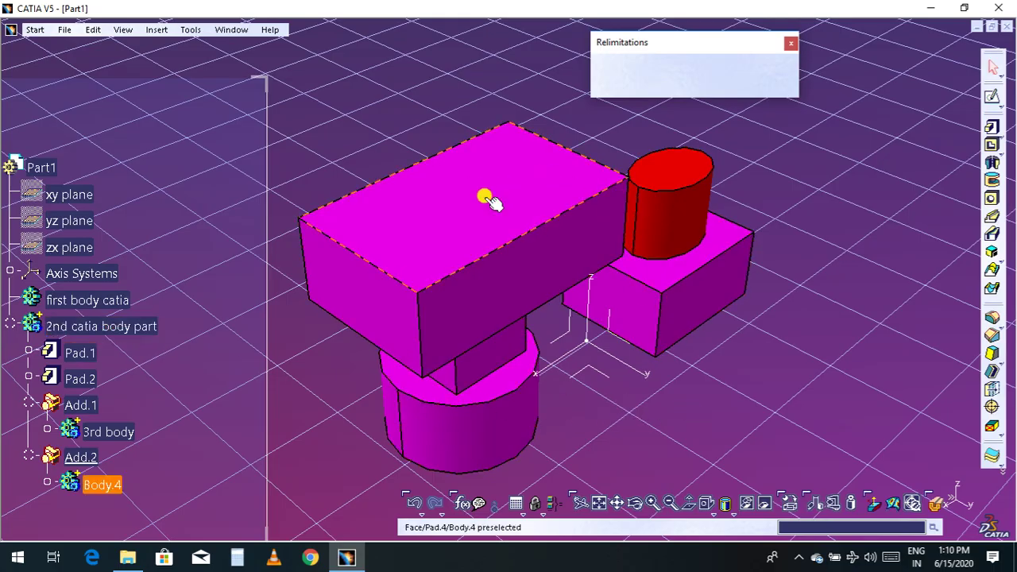
# Step: Sketch a circle on the top face of the large upper block, reaching slightly past the block's long edges
pyautogui.click(488, 200)
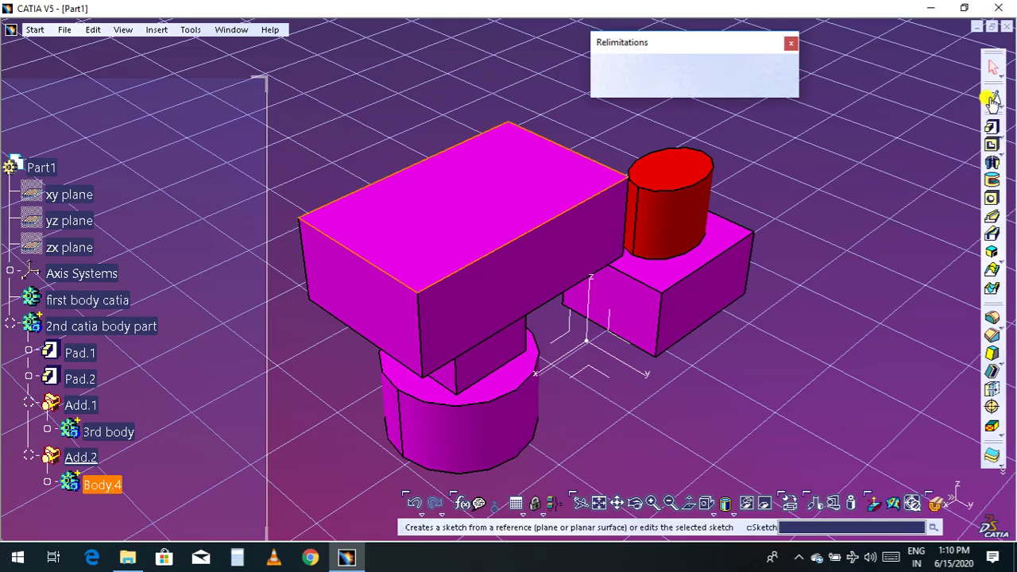
pyautogui.click(985, 92)
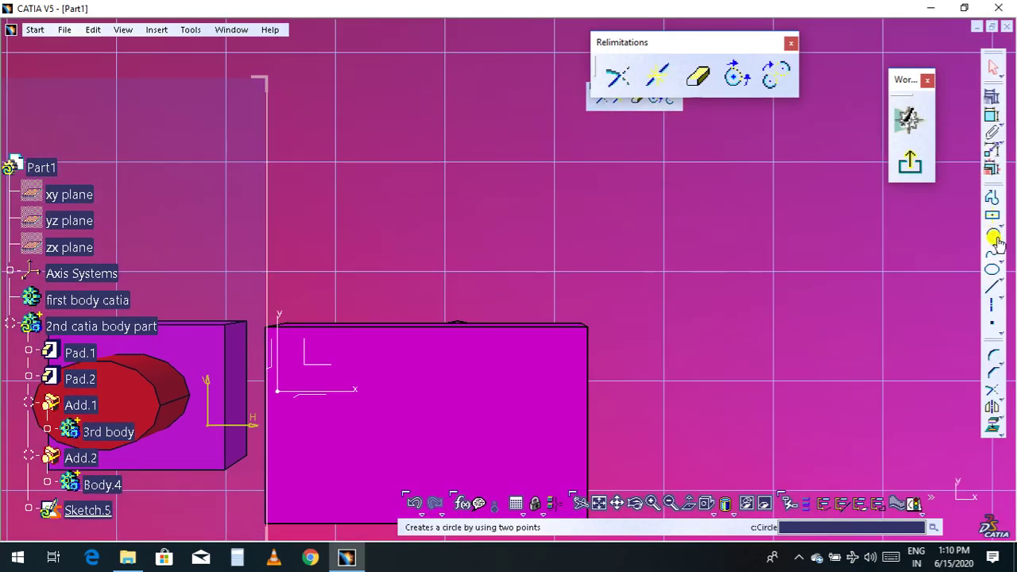
pyautogui.click(988, 228)
pyautogui.click(425, 426)
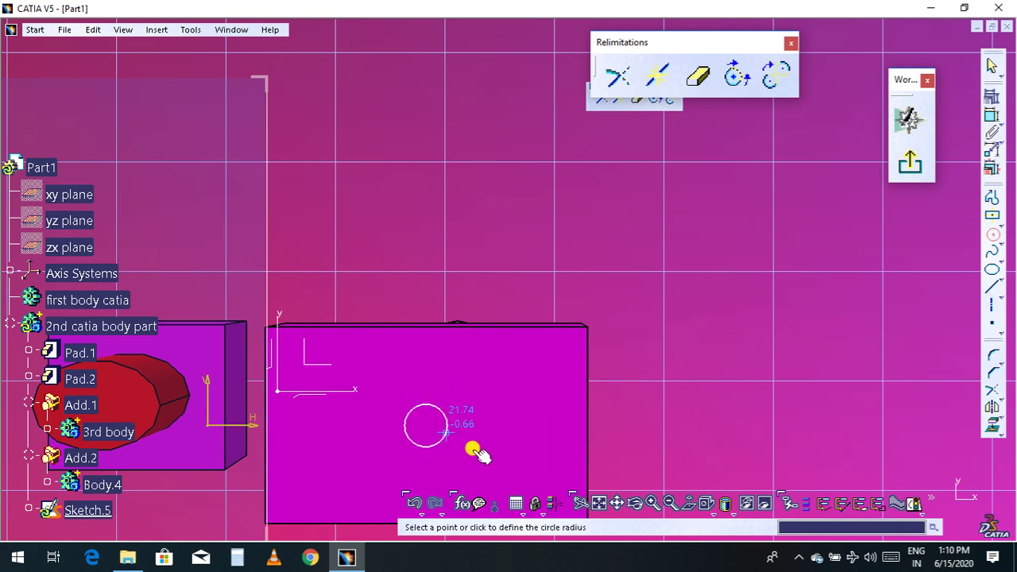
pyautogui.click(572, 475)
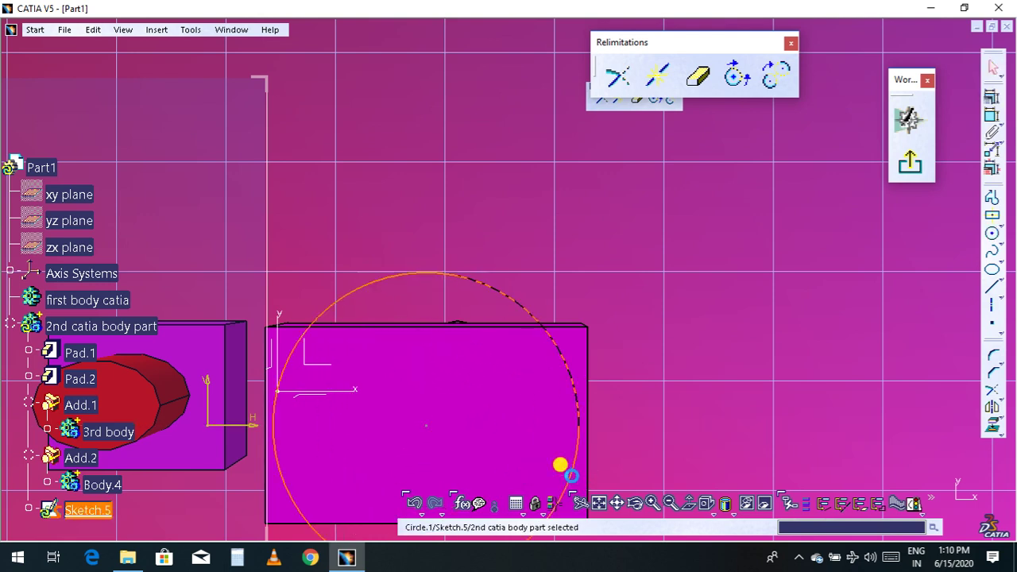
pyautogui.click(912, 169)
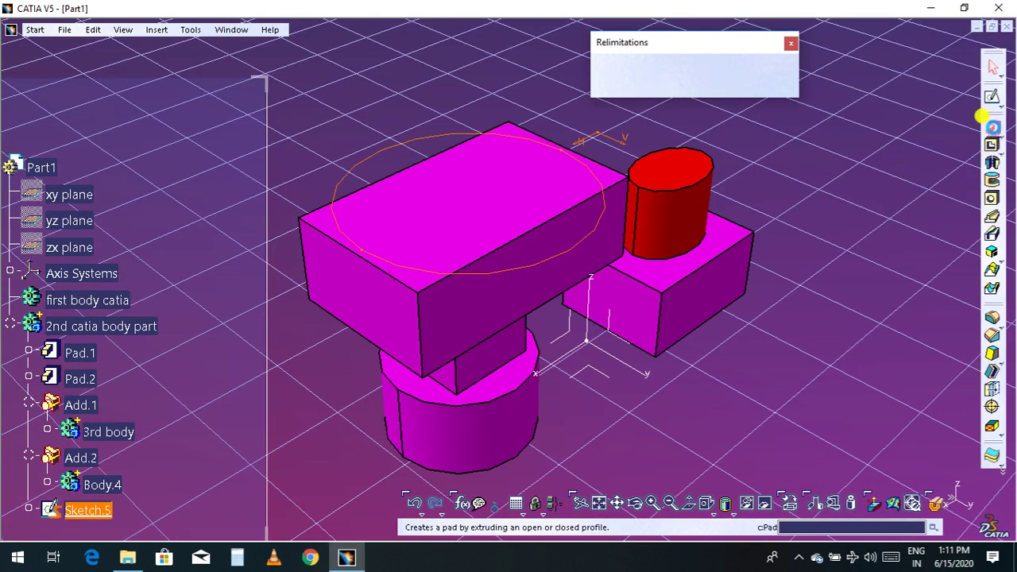
# Step: Extrude the circle into a 30 mm pad in the 2nd catia body part
pyautogui.click(991, 127)
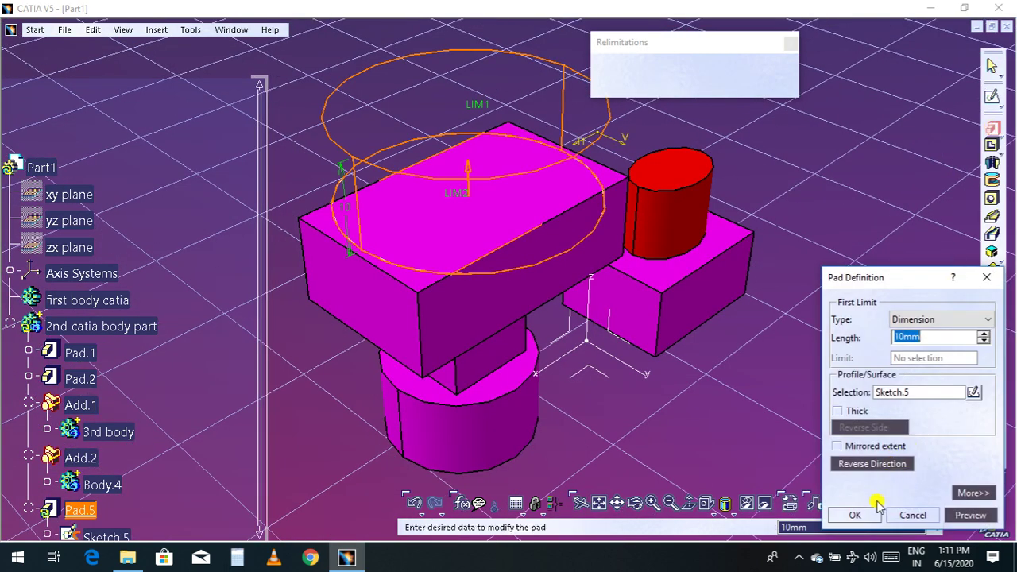
pyautogui.write('30')
pyautogui.press('Return')
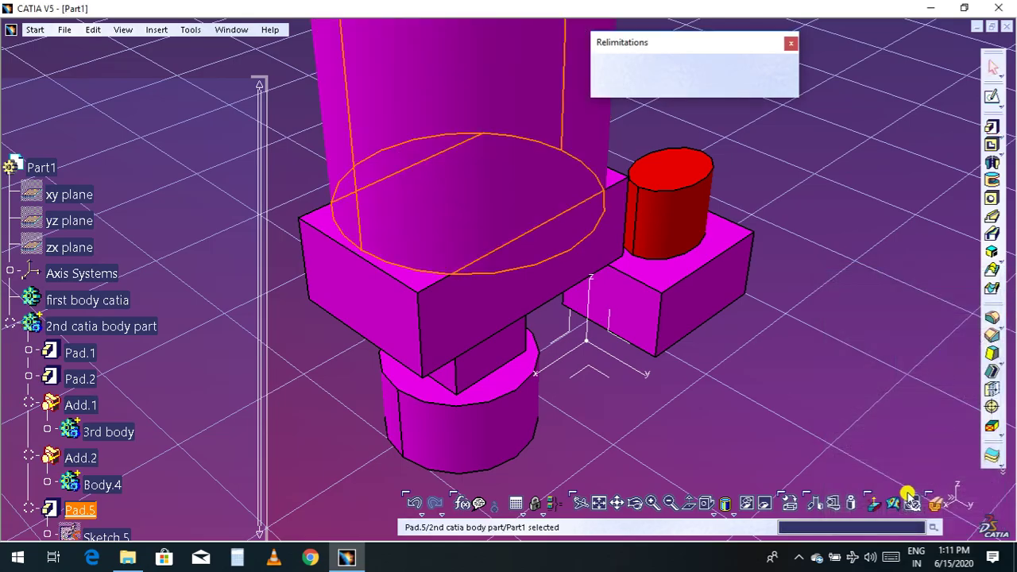
pyautogui.moveTo(694, 416); pyautogui.dragTo(688, 437, button='middle')
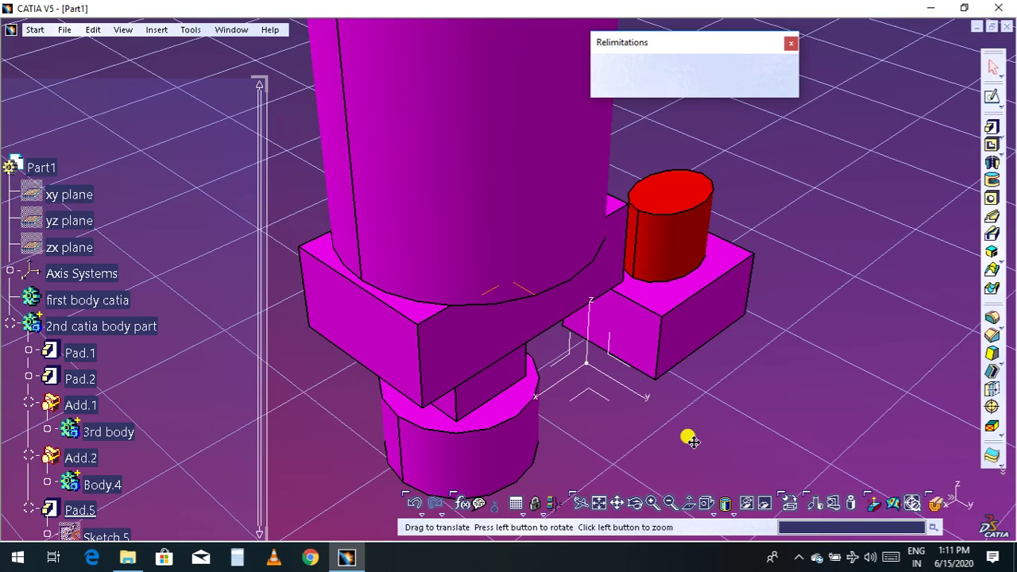
pyautogui.click(670, 502)
pyautogui.click(670, 502)
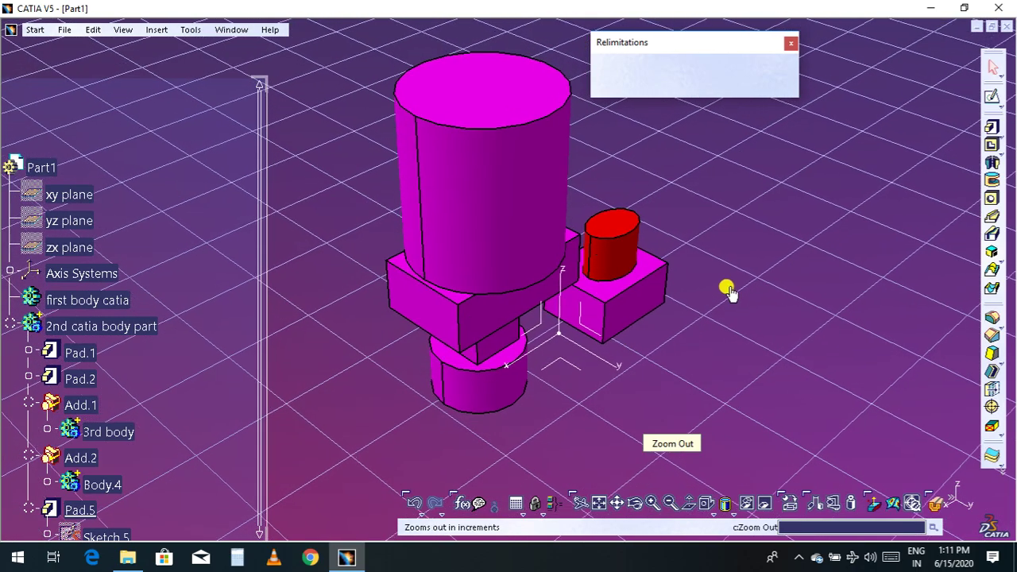
pyautogui.moveTo(728, 280); pyautogui.dragTo(726, 314, button='middle')
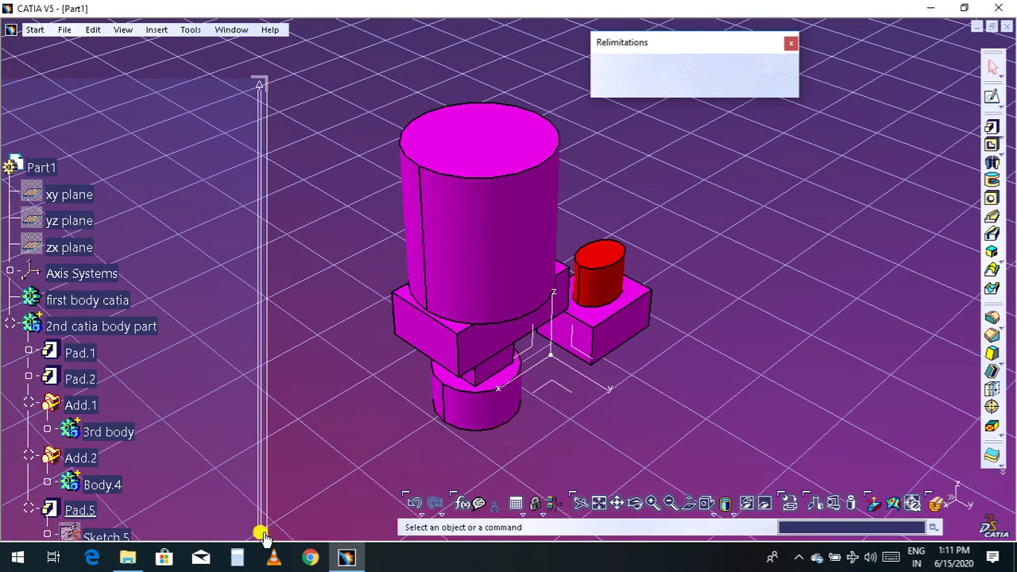
pyautogui.scroll(-1, 256, 532)
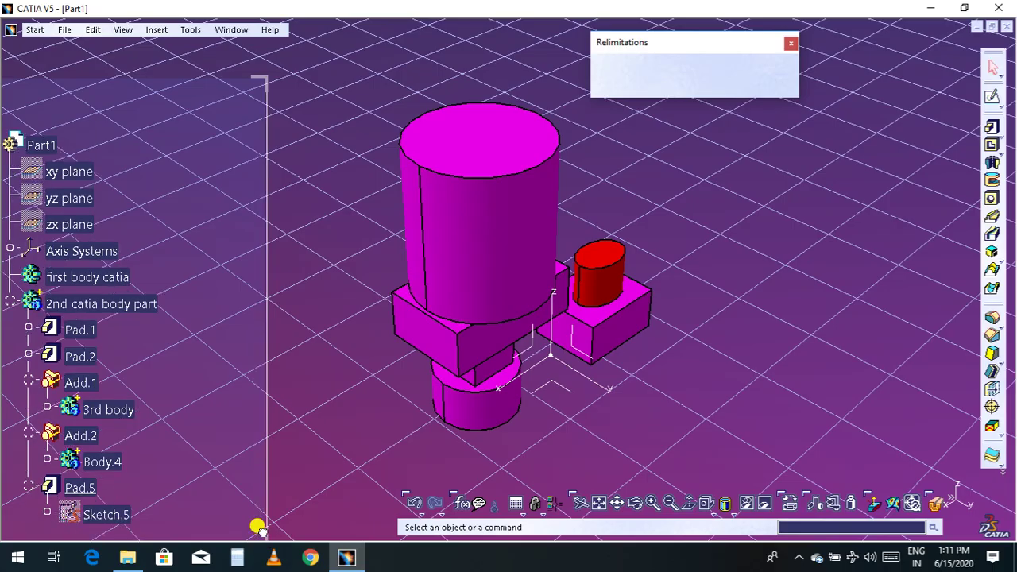
# Step: Examine how the cylindrical Pad.5 is structured within the 2nd catia body part and which insertion operations are available
pyautogui.click(115, 314)
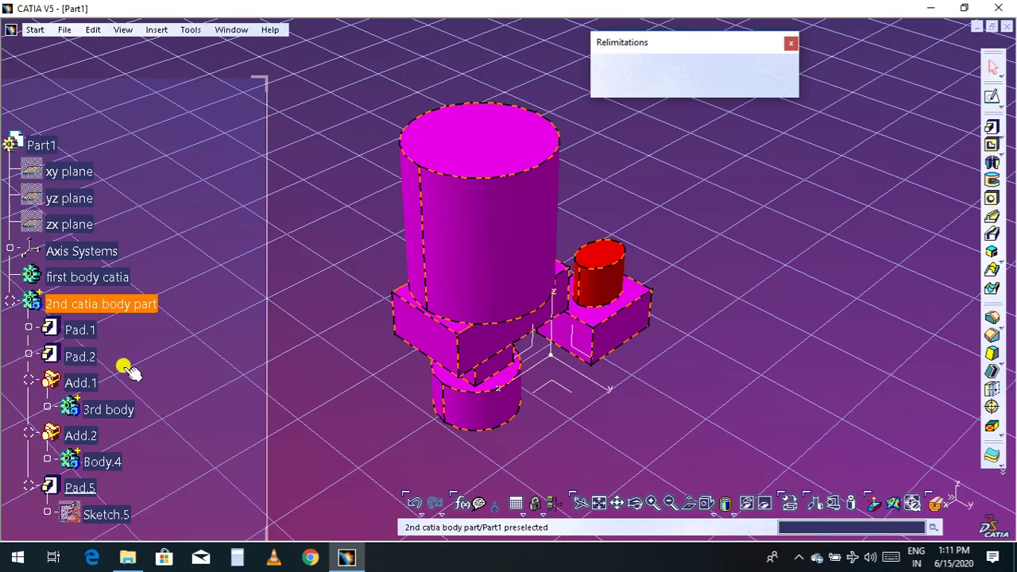
pyautogui.click(80, 487)
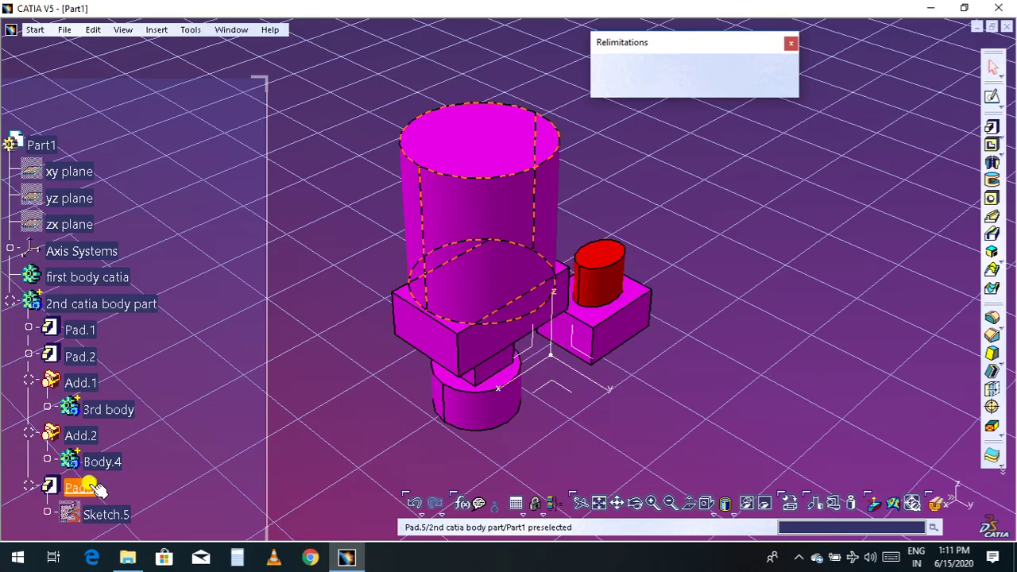
pyautogui.click(112, 301)
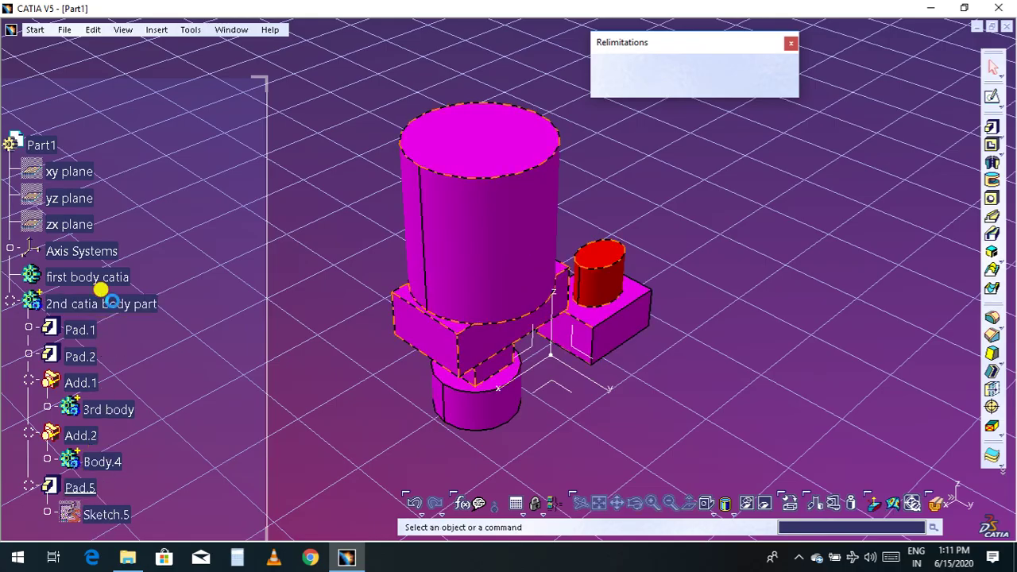
pyautogui.click(112, 302)
pyautogui.click(262, 439)
pyautogui.scroll(-2, 251, 431)
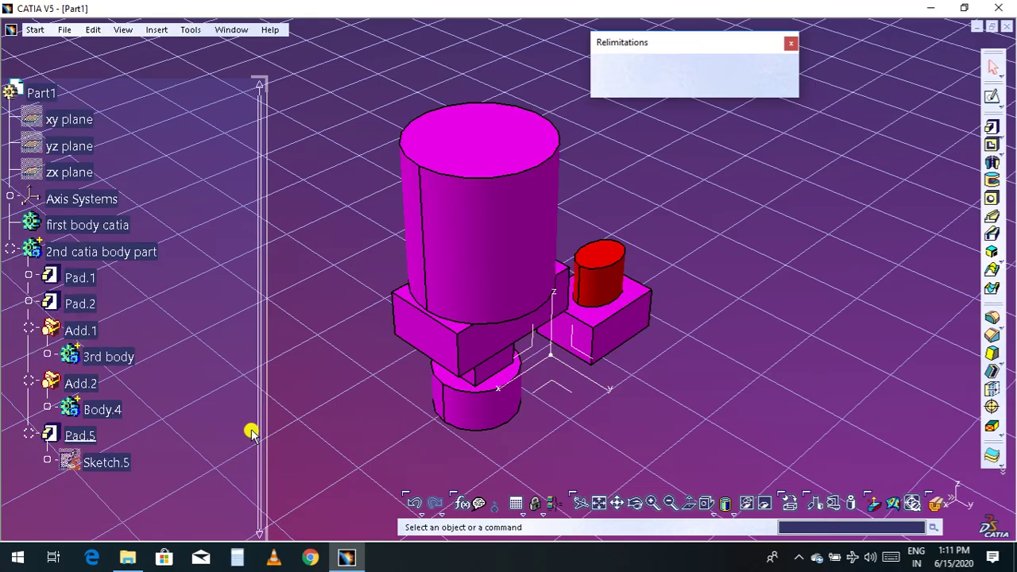
pyautogui.click(79, 436)
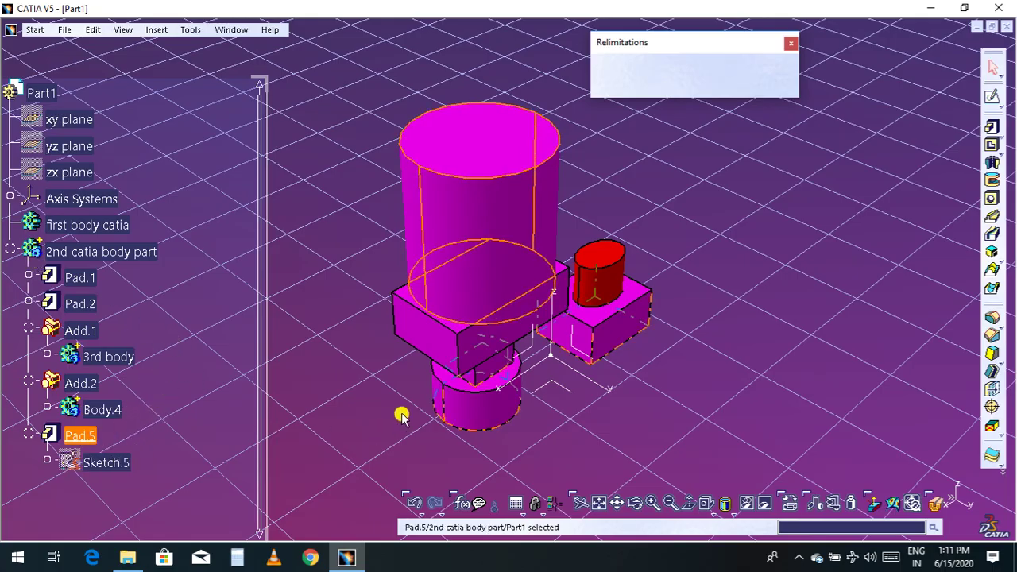
pyautogui.click(596, 407)
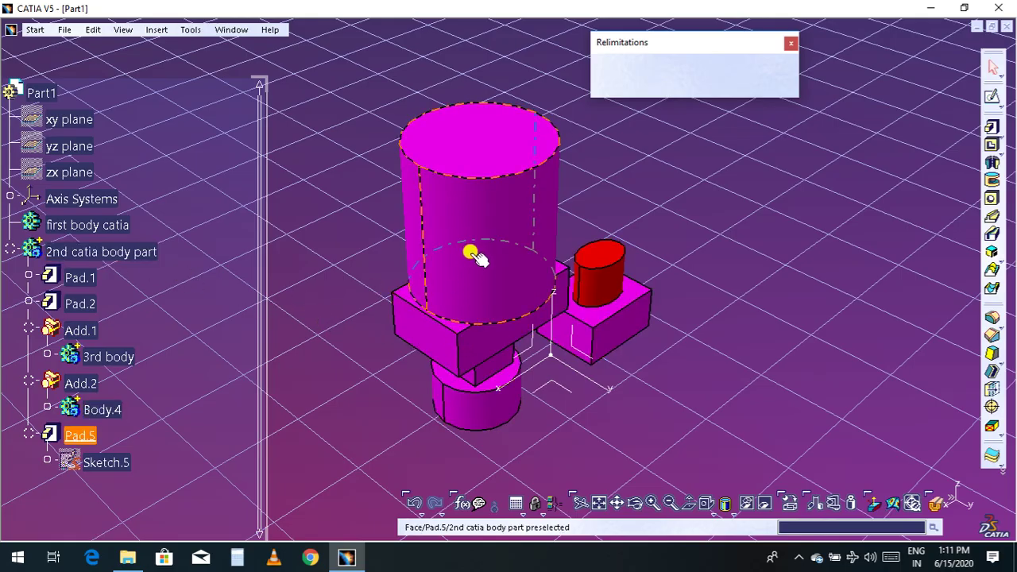
pyautogui.click(127, 254)
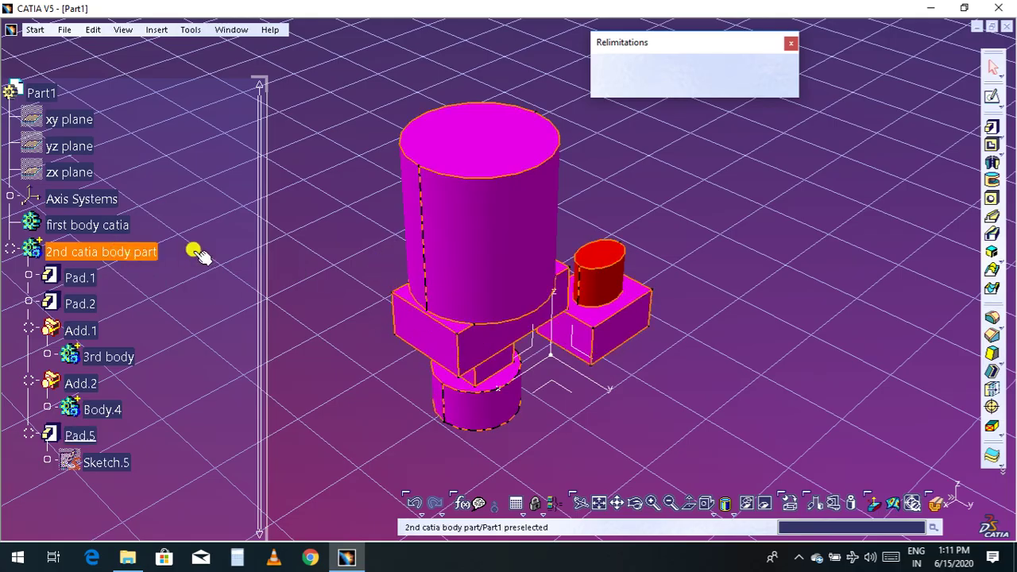
pyautogui.click(337, 236)
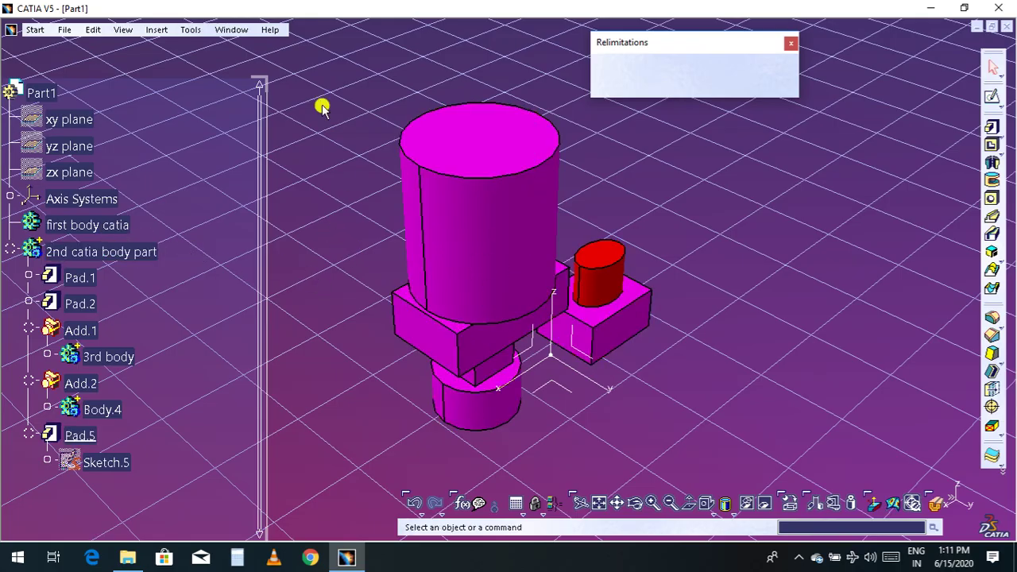
pyautogui.click(232, 29)
pyautogui.moveTo(159, 32)
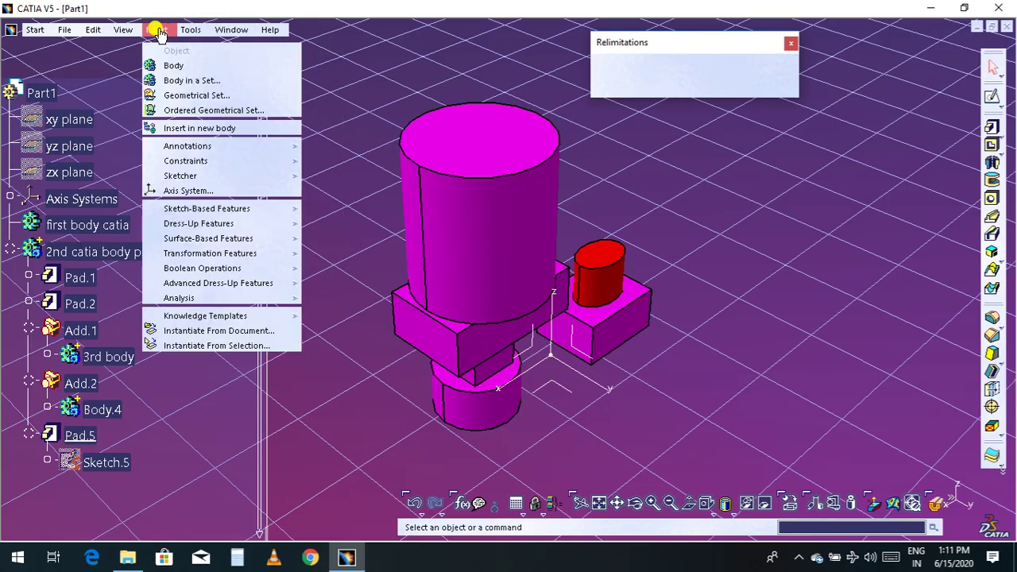
pyautogui.click(315, 407)
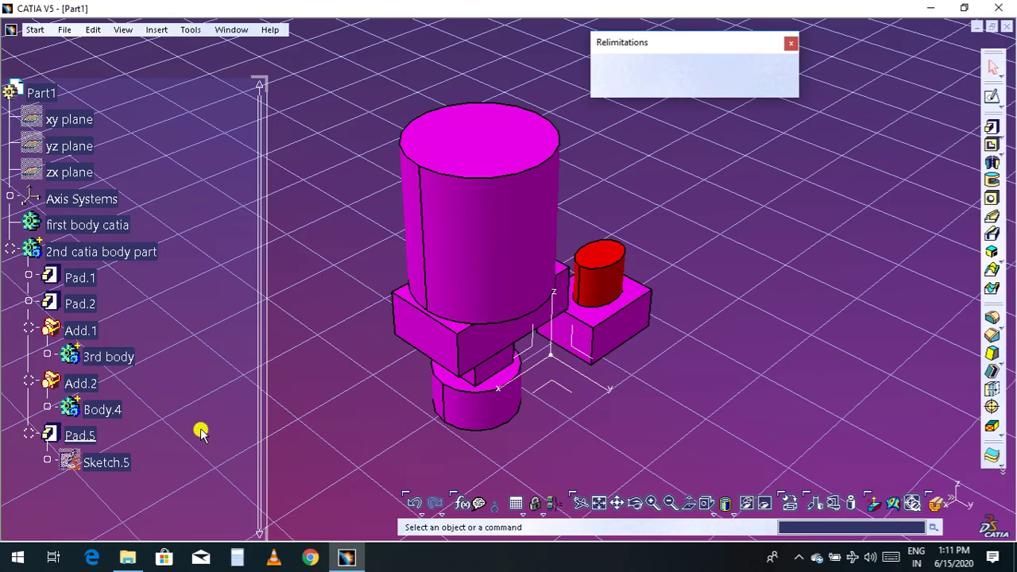
# Step: Try to subtract Pad.5 from the 2nd catia body part with a Boolean Remove, and delete the pad with its sketch
pyautogui.click(79, 436)
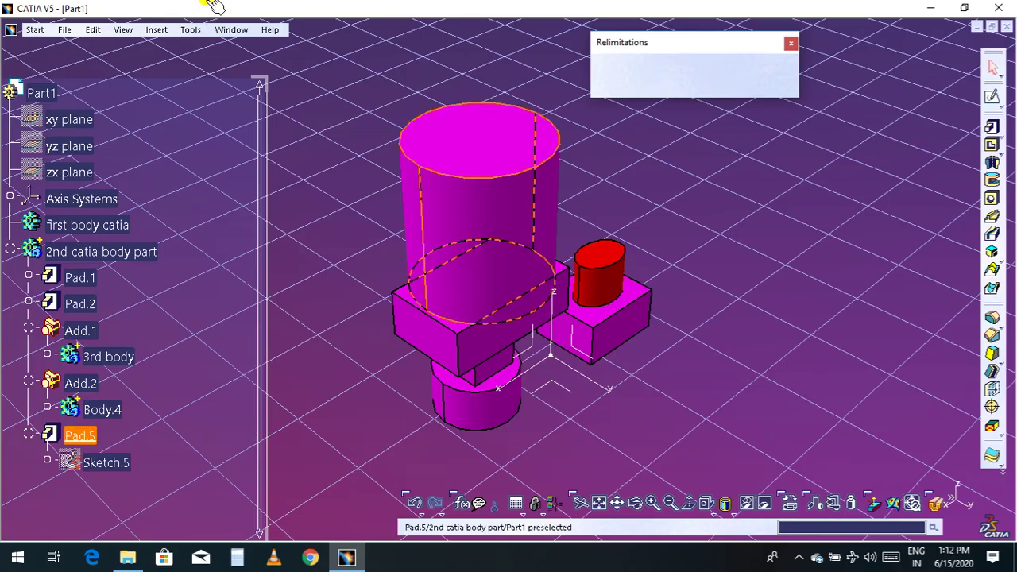
pyautogui.click(163, 32)
pyautogui.moveTo(198, 271)
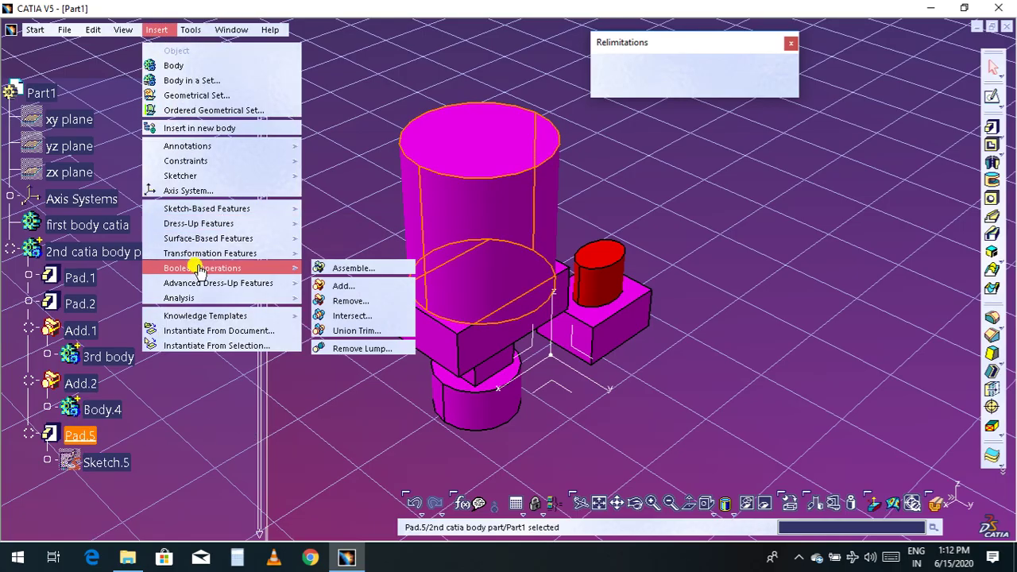
pyautogui.click(349, 299)
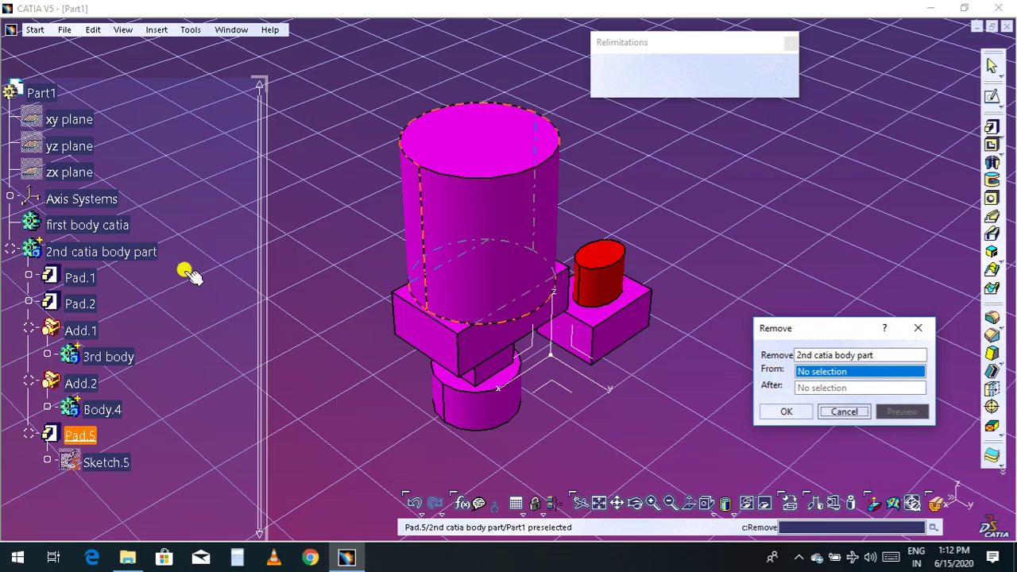
pyautogui.click(93, 253)
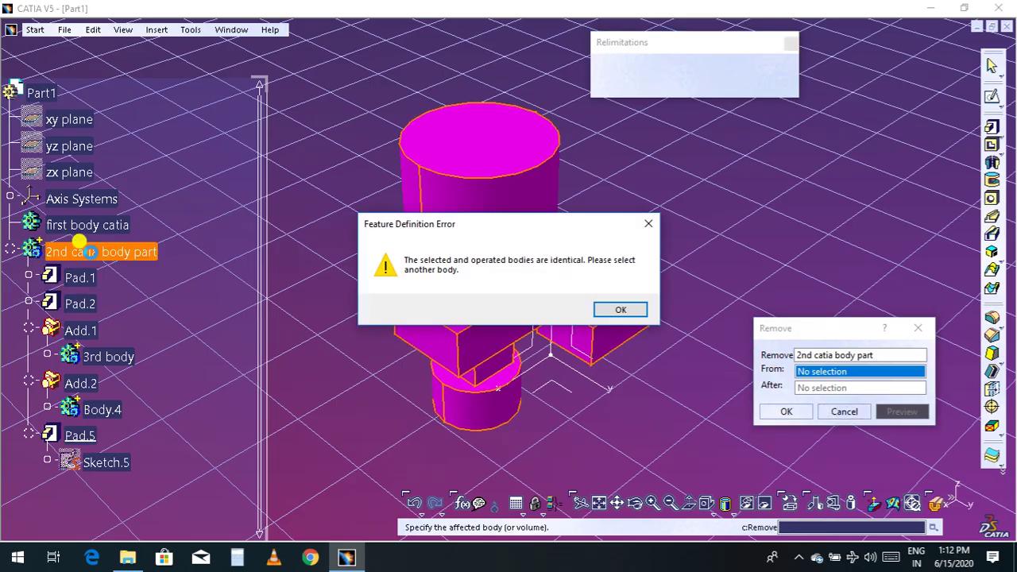
pyautogui.click(623, 311)
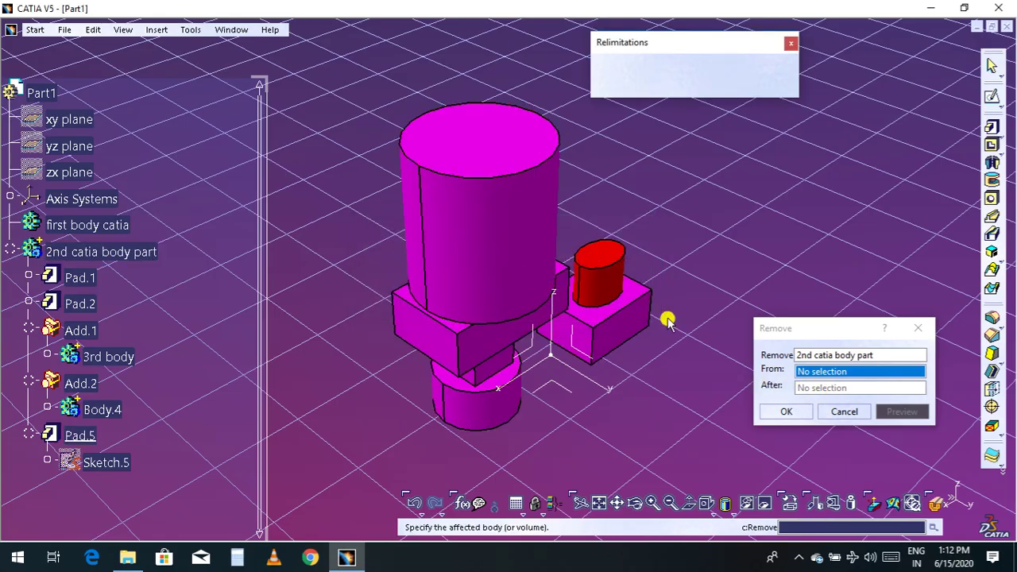
pyautogui.click(843, 410)
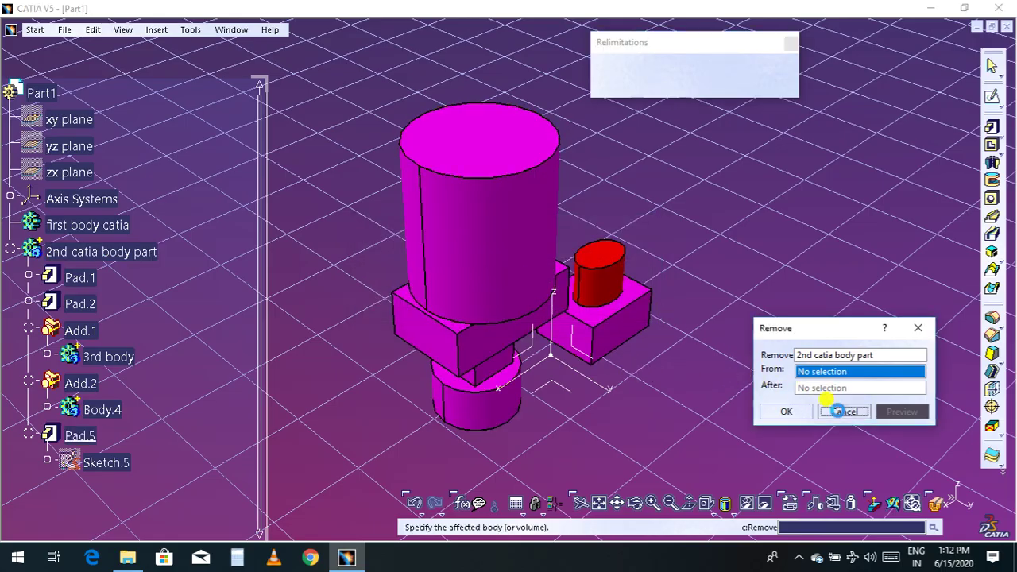
pyautogui.press('Delete')
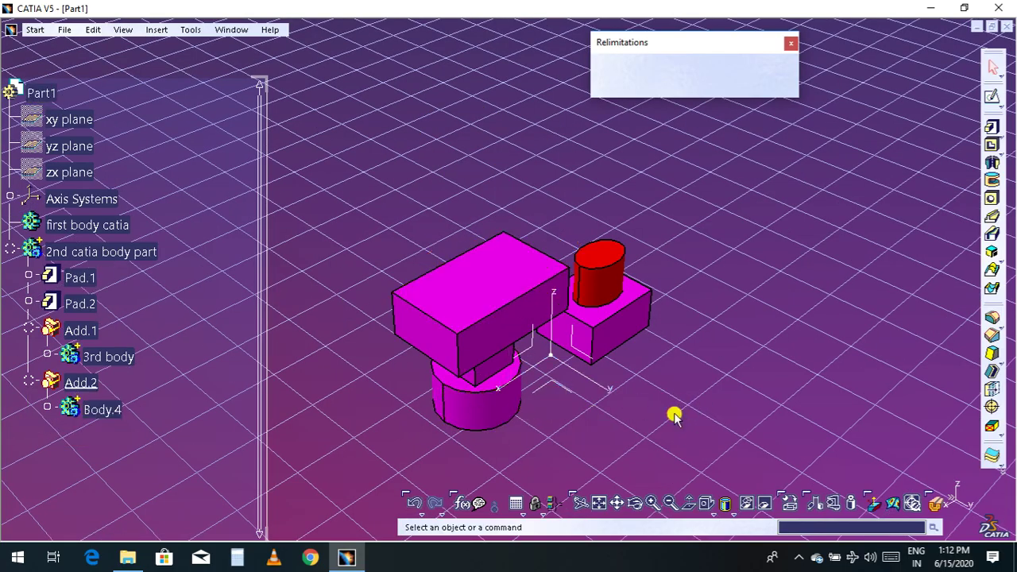
# Step: Insert a new empty body into the part
pyautogui.click(62, 29)
pyautogui.moveTo(156, 30)
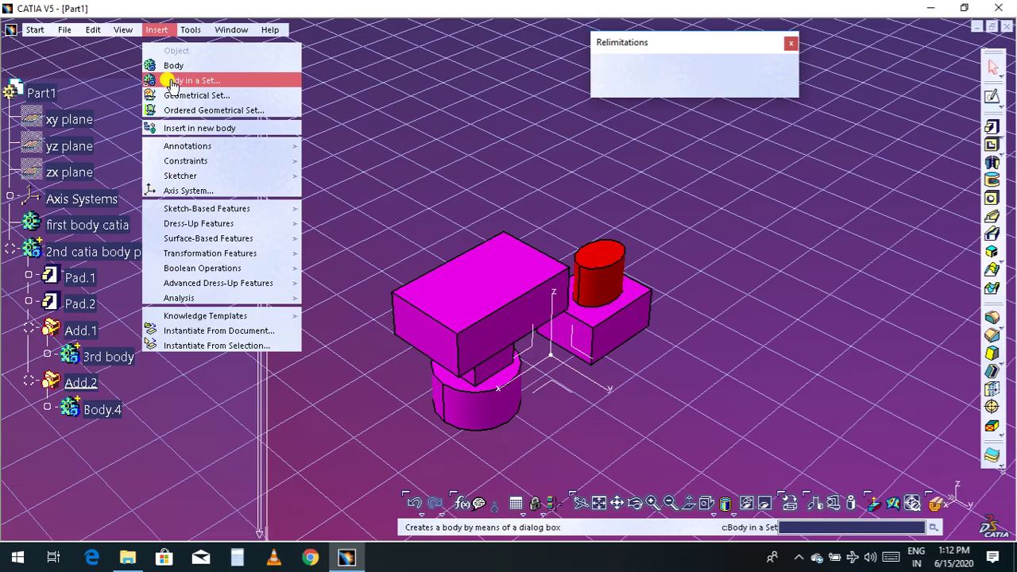
pyautogui.click(172, 64)
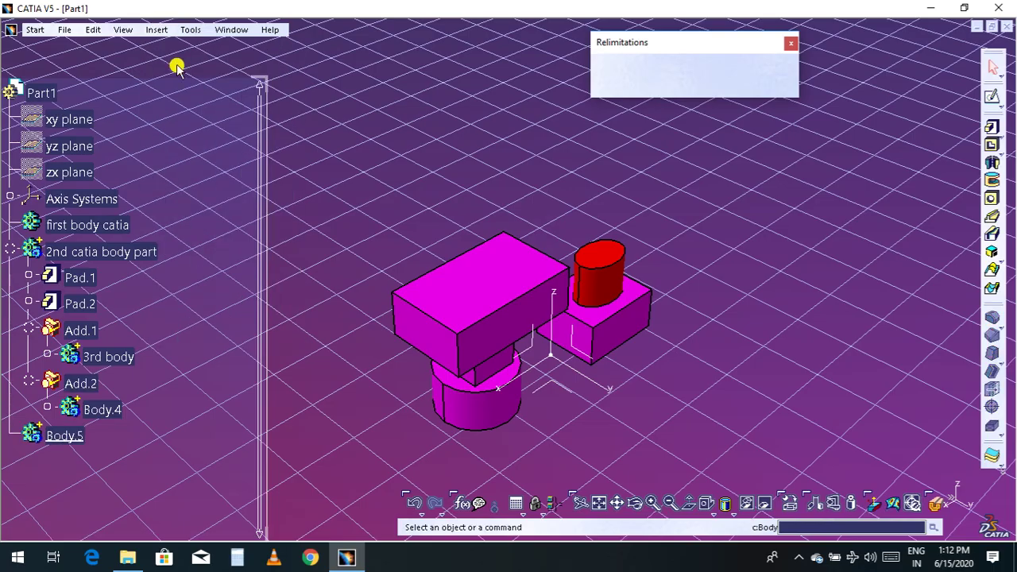
# Step: Enter "3rd part body" as the layer in the graphic properties of Body.5 and accept the properties
pyautogui.click(75, 436)
pyautogui.rightClick(76, 435)
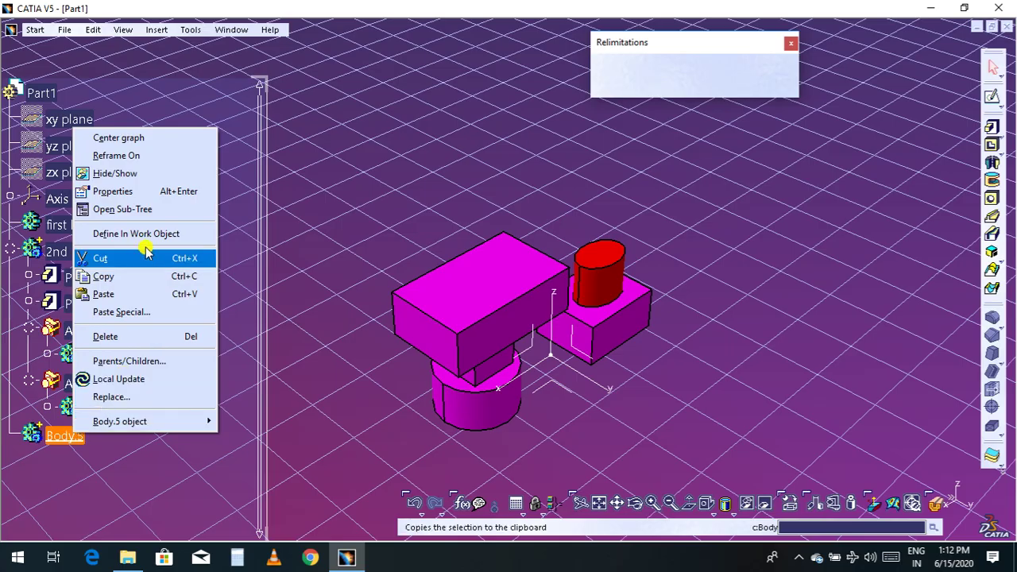
pyautogui.click(141, 190)
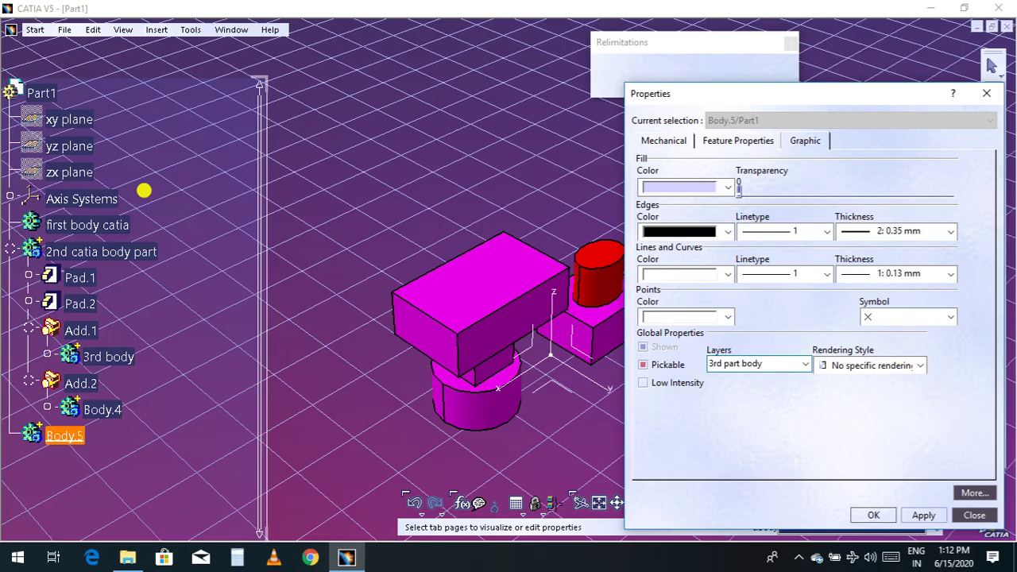
pyautogui.press('Return')
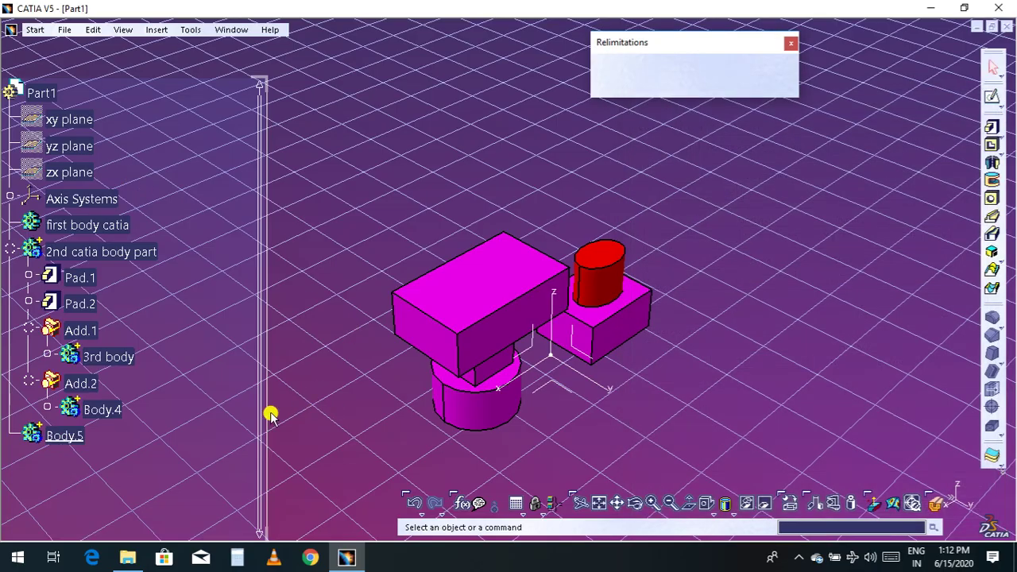
# Step: Rename Body.5 as "3d part body3" in its feature properties and accept the change
pyautogui.rightClick(62, 440)
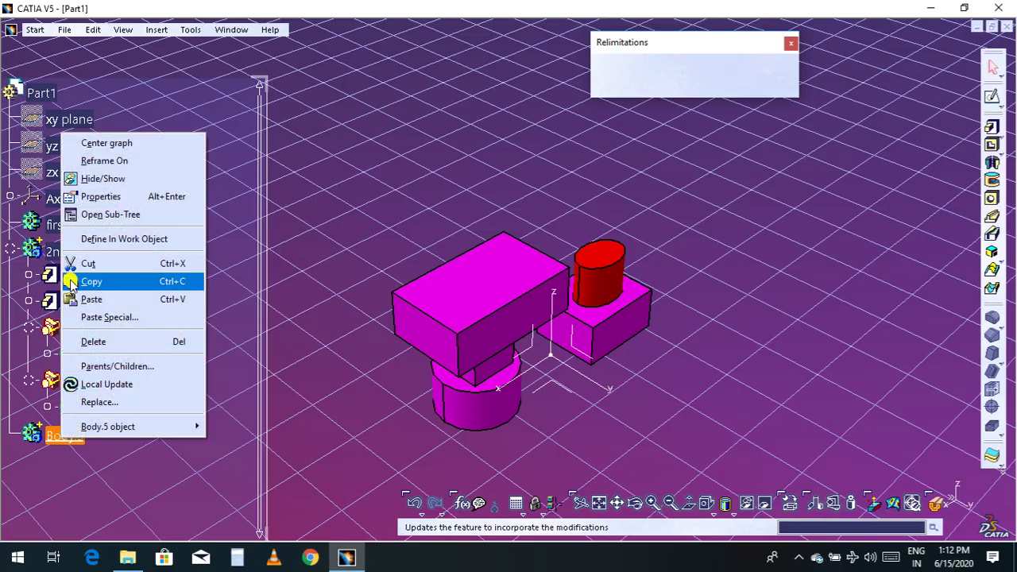
pyautogui.click(76, 196)
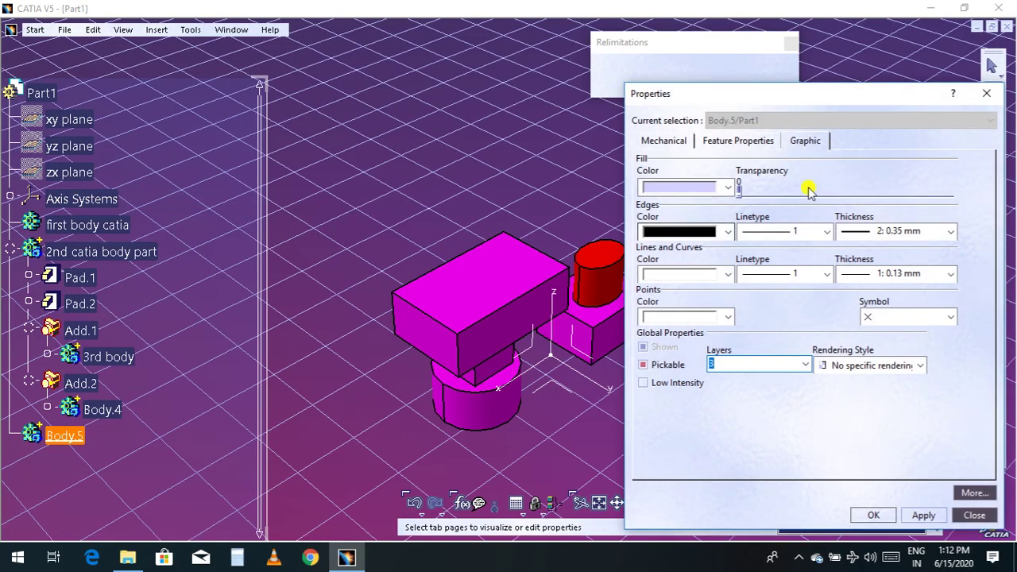
pyautogui.click(720, 140)
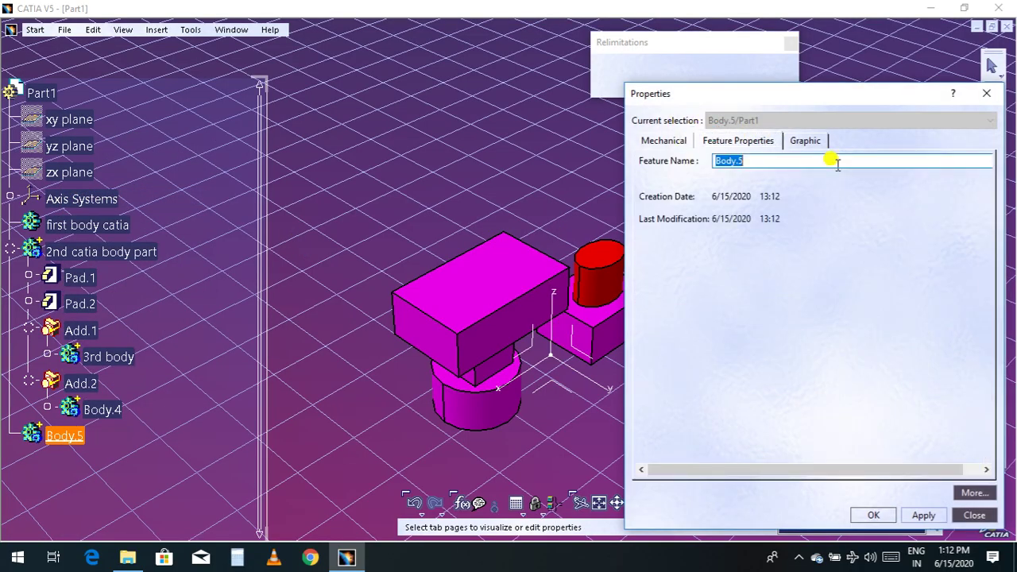
pyautogui.write('3d part bo')
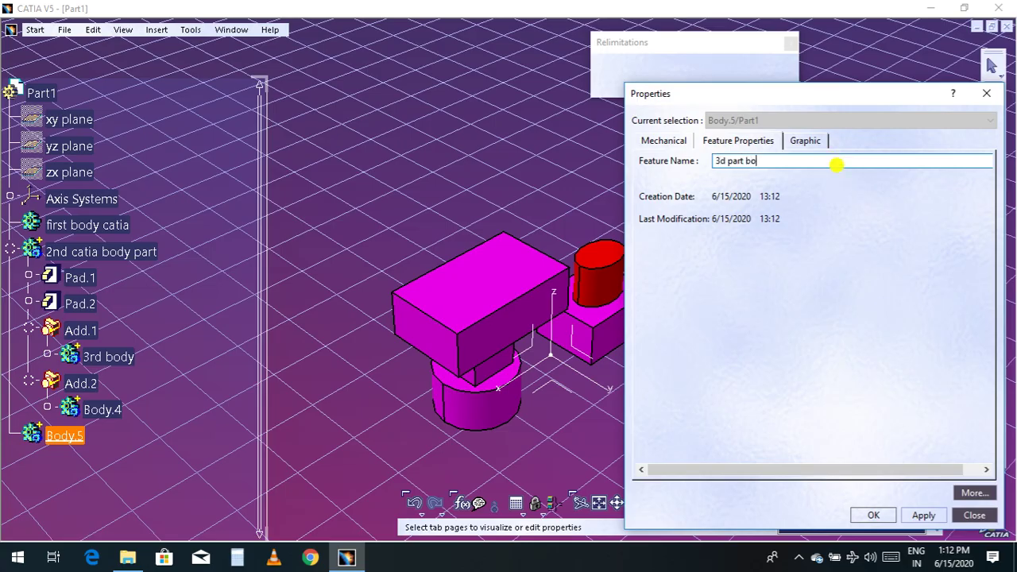
pyautogui.write('dy3')
pyautogui.press('Return')
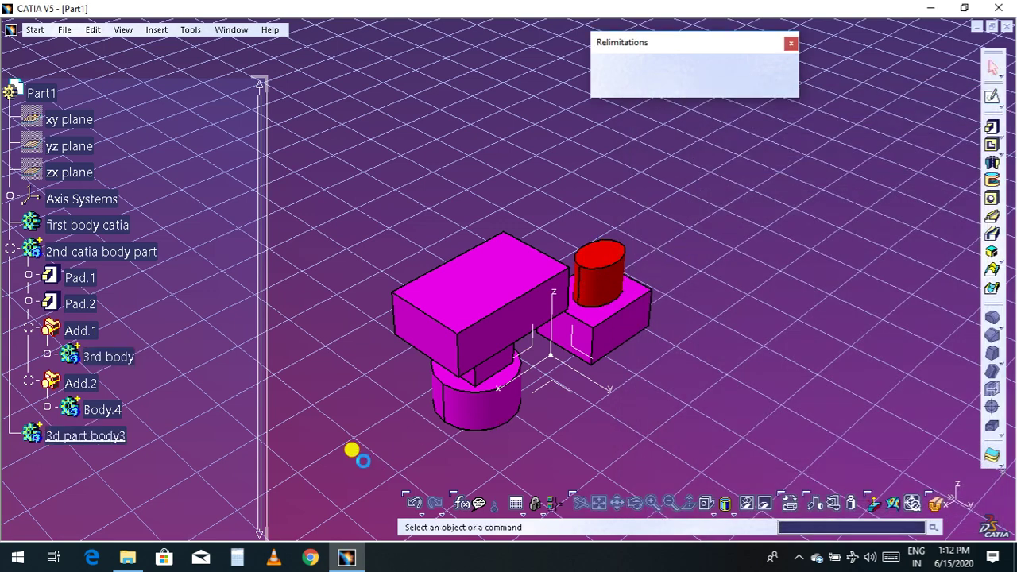
# Step: Check which geometry belongs to 3d part body3 and which to the 2nd catia body part
pyautogui.click(107, 437)
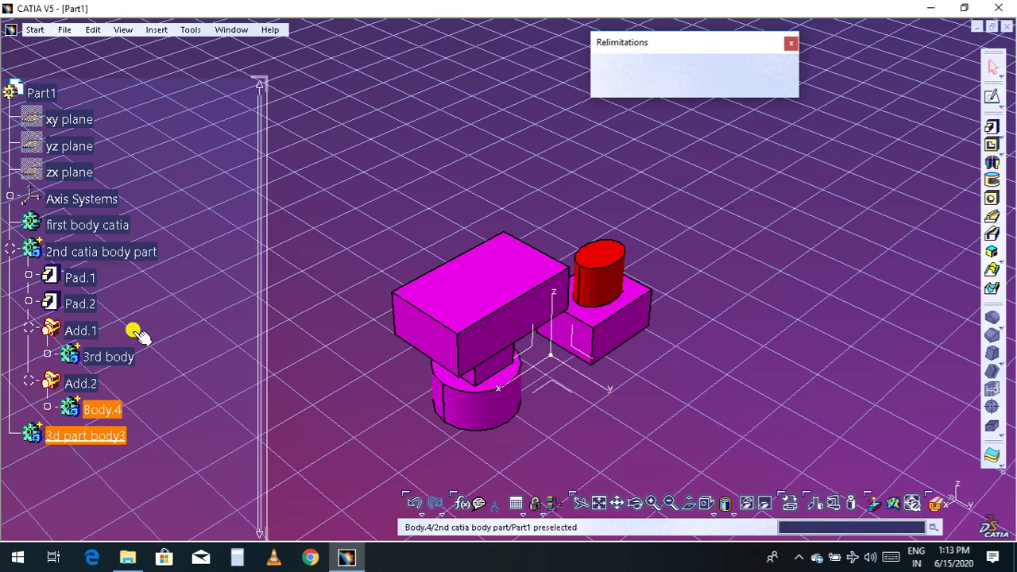
pyautogui.click(131, 255)
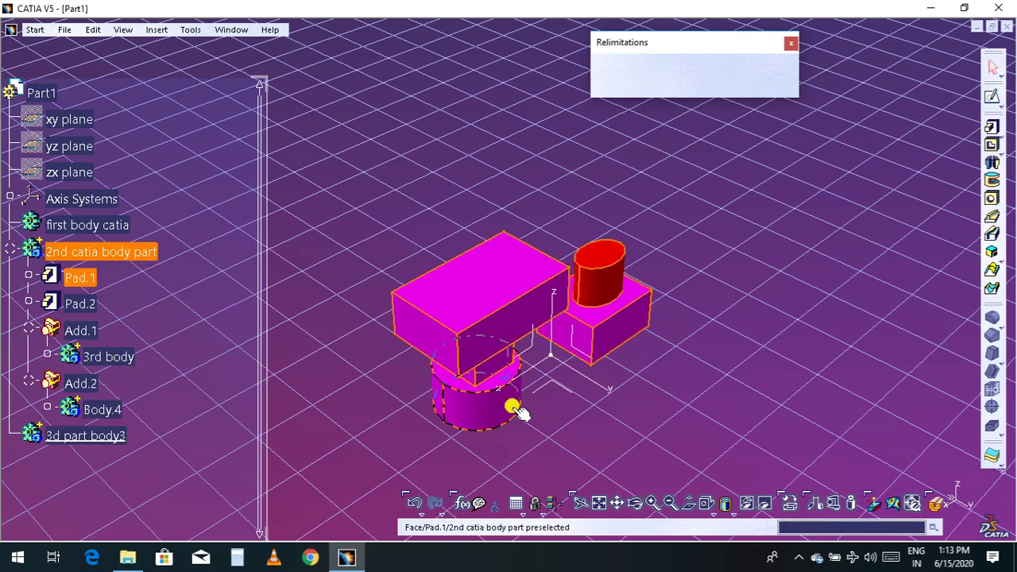
pyautogui.click(664, 372)
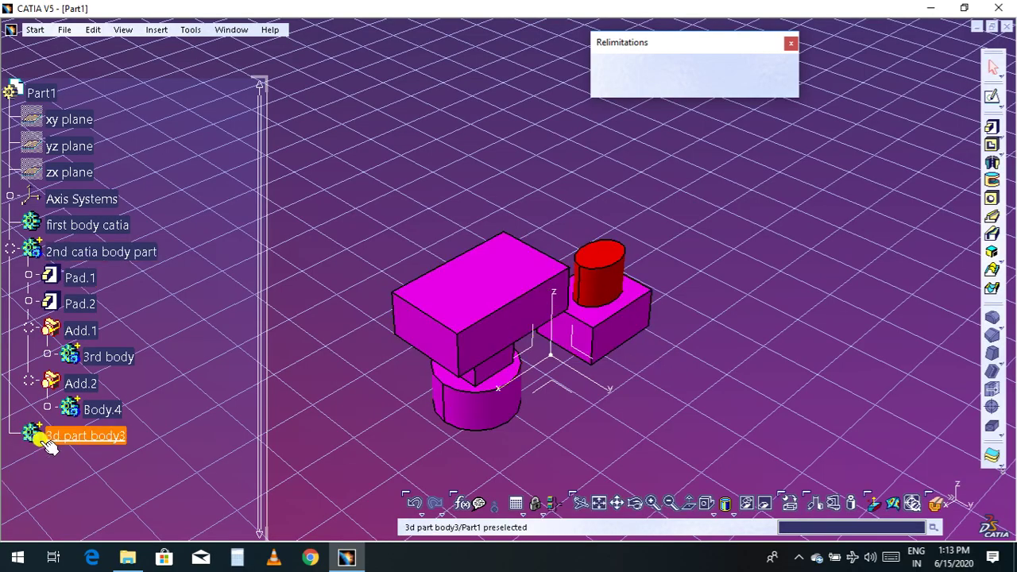
pyautogui.click(77, 443)
pyautogui.click(352, 453)
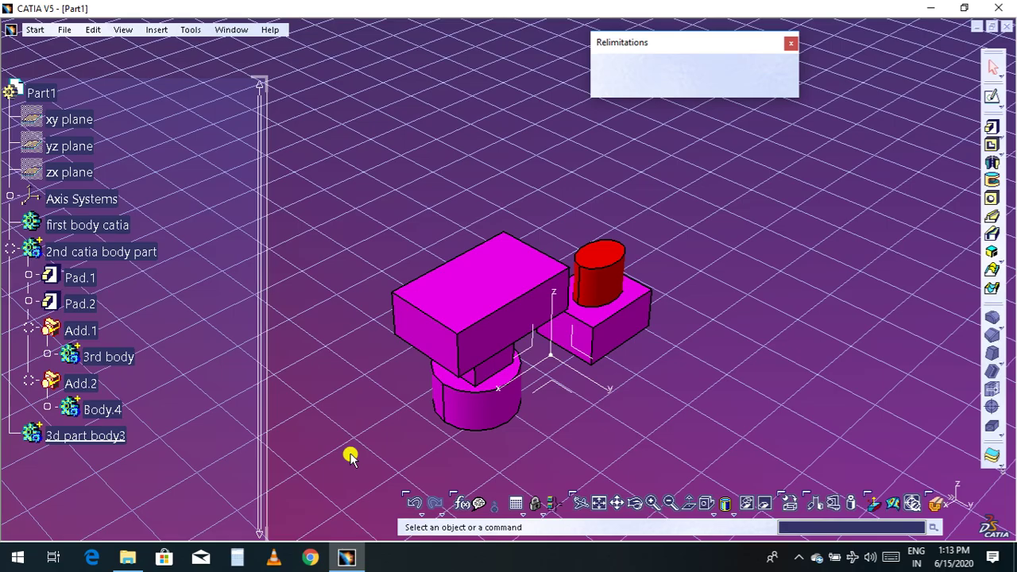
# Step: Open a sketch on the upper face of Body.4's rectangular block
pyautogui.click(492, 283)
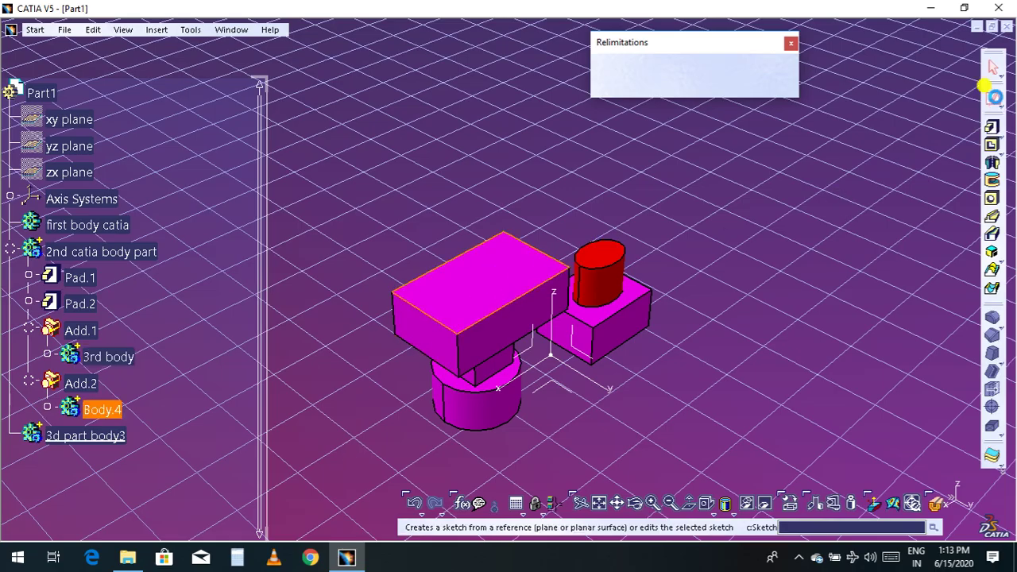
pyautogui.click(993, 95)
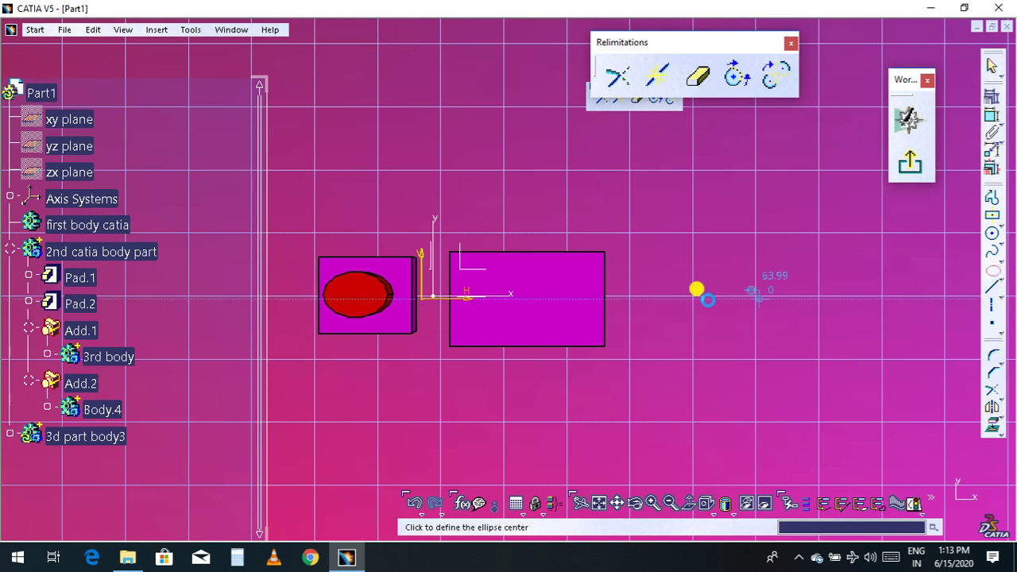
pyautogui.click(530, 298)
pyautogui.click(619, 308)
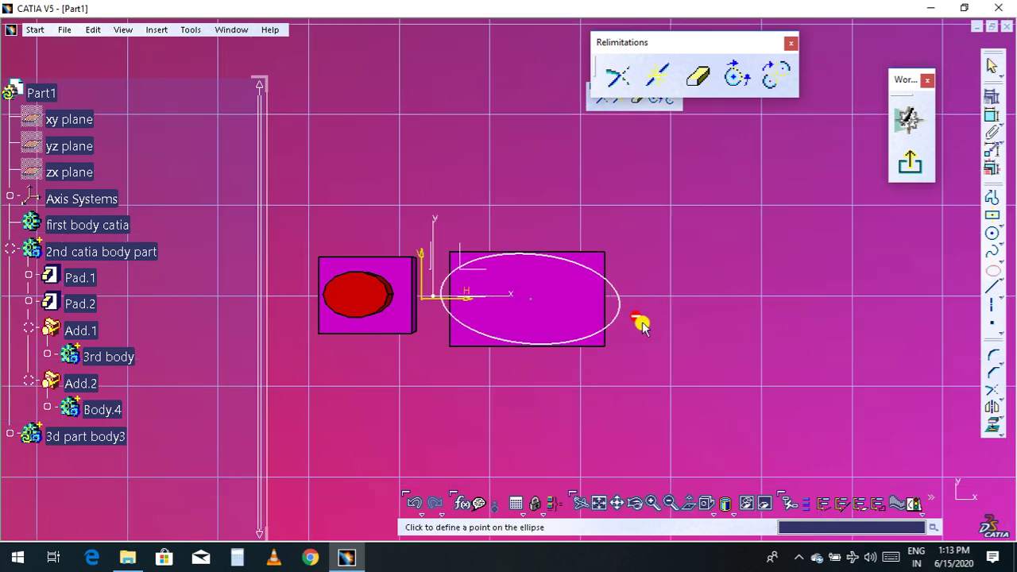
pyautogui.press('Escape')
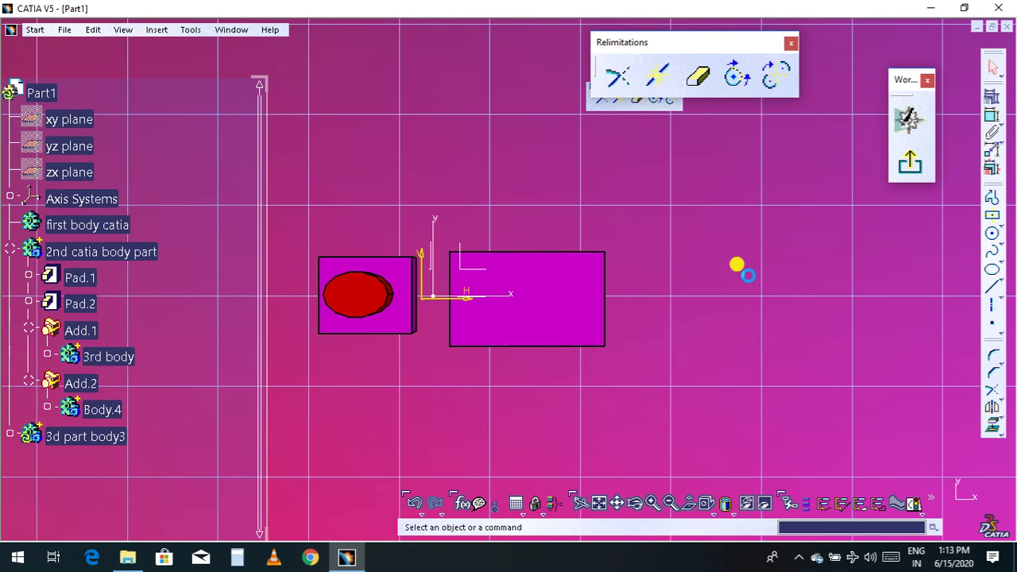
# Step: Sketch a circle within the upper face of Body.4's block, on the horizontal sketch axis
pyautogui.click(991, 234)
pyautogui.click(546, 299)
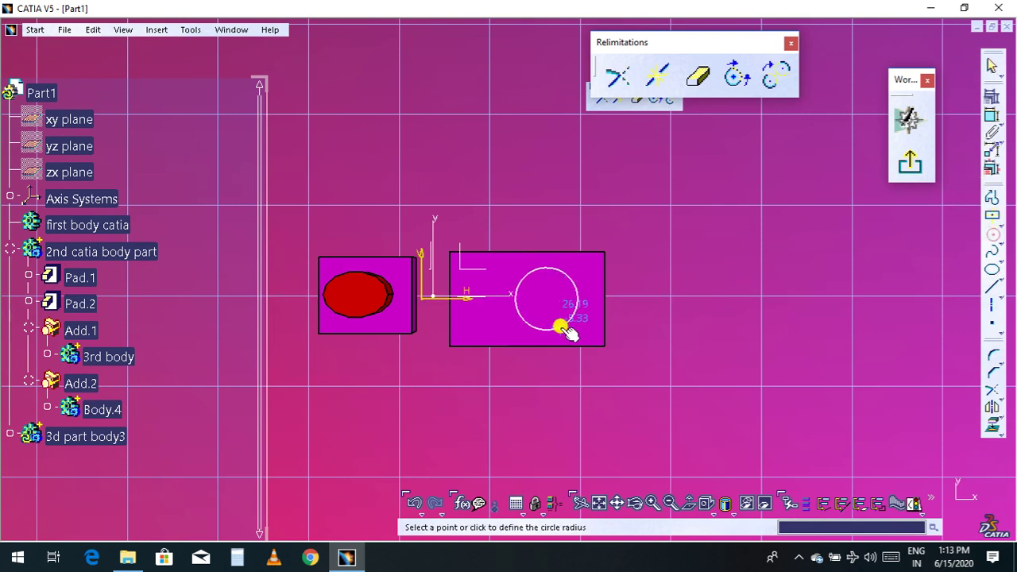
pyautogui.click(568, 332)
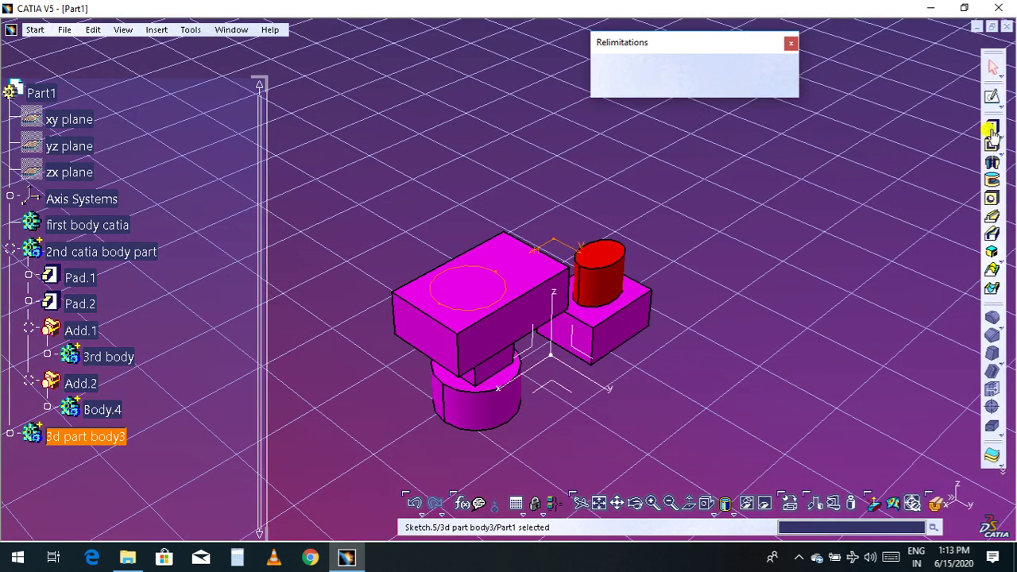
# Step: Extrude the circle sketch as a 20 mm pad in 3d part body3
pyautogui.click(985, 124)
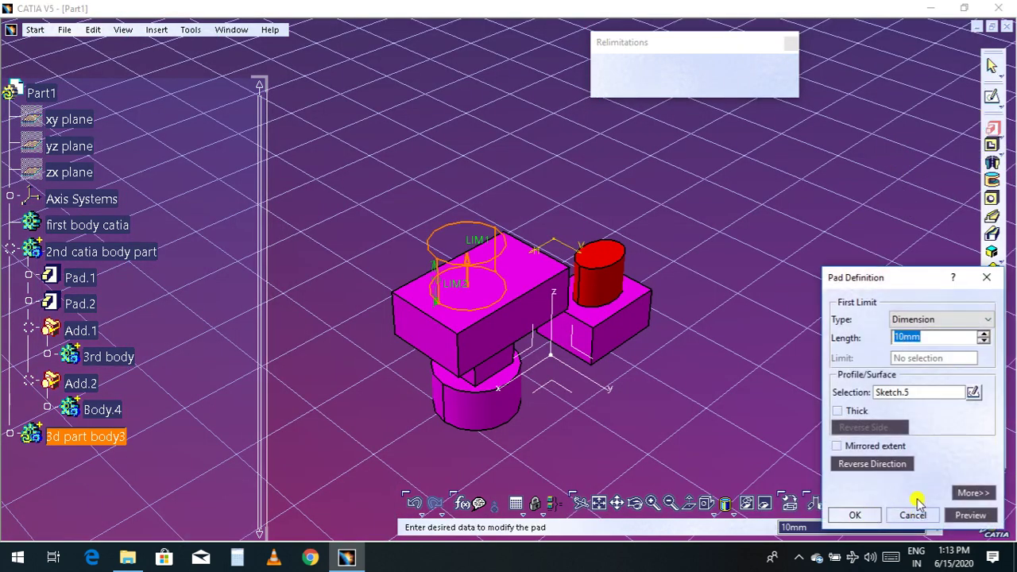
pyautogui.write('2')
pyautogui.press('Return')
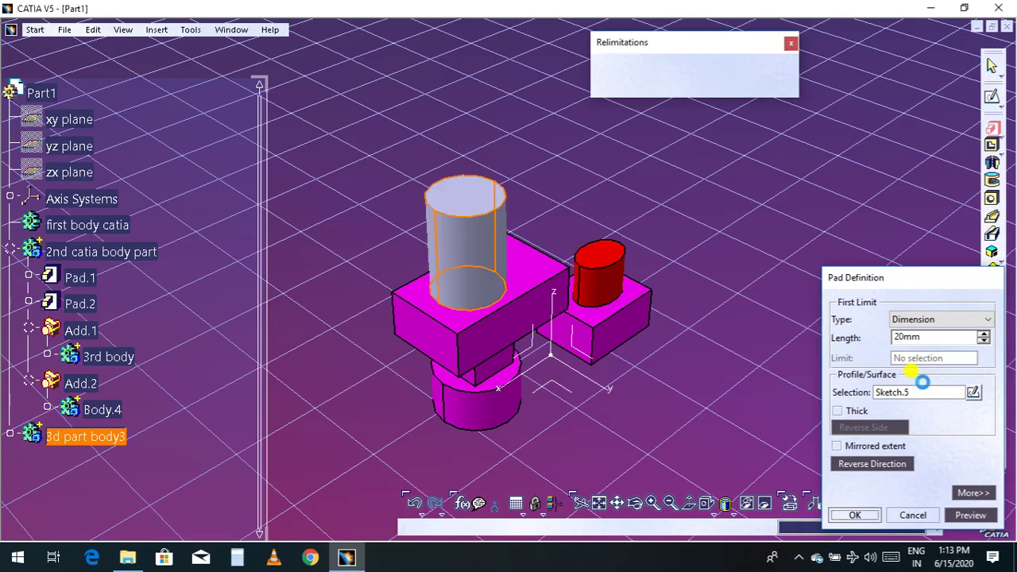
pyautogui.press('Return')
# Step: Compare the geometry of the new cylinder's body, 3d part body3, with that of the 2nd catia body part
pyautogui.click(56, 437)
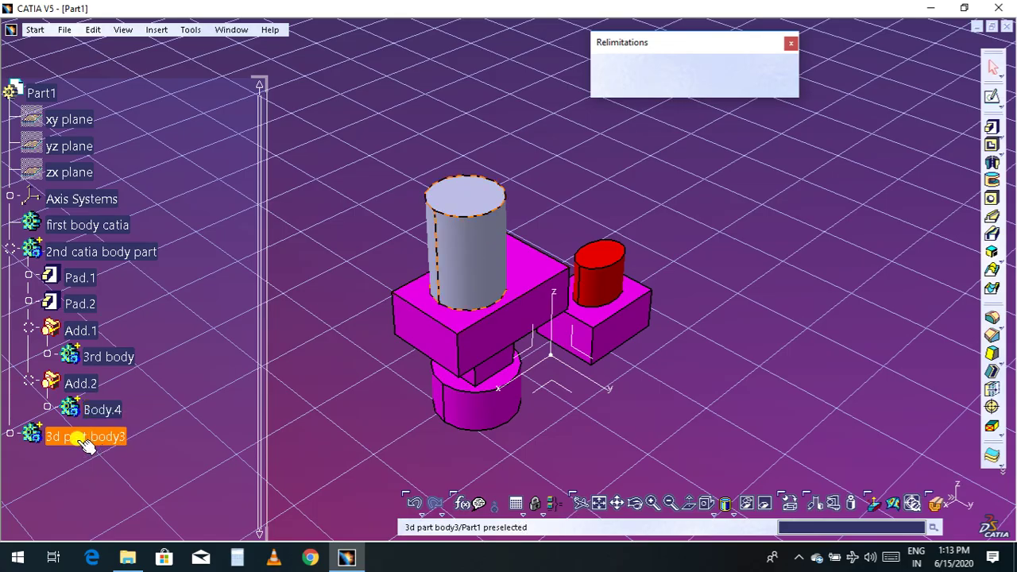
pyautogui.click(290, 378)
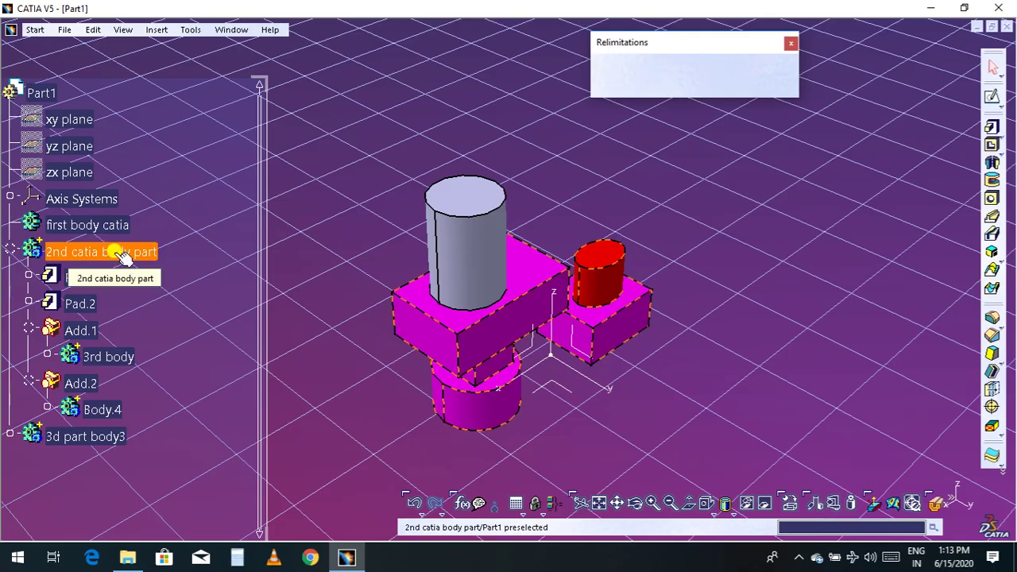
pyautogui.click(457, 349)
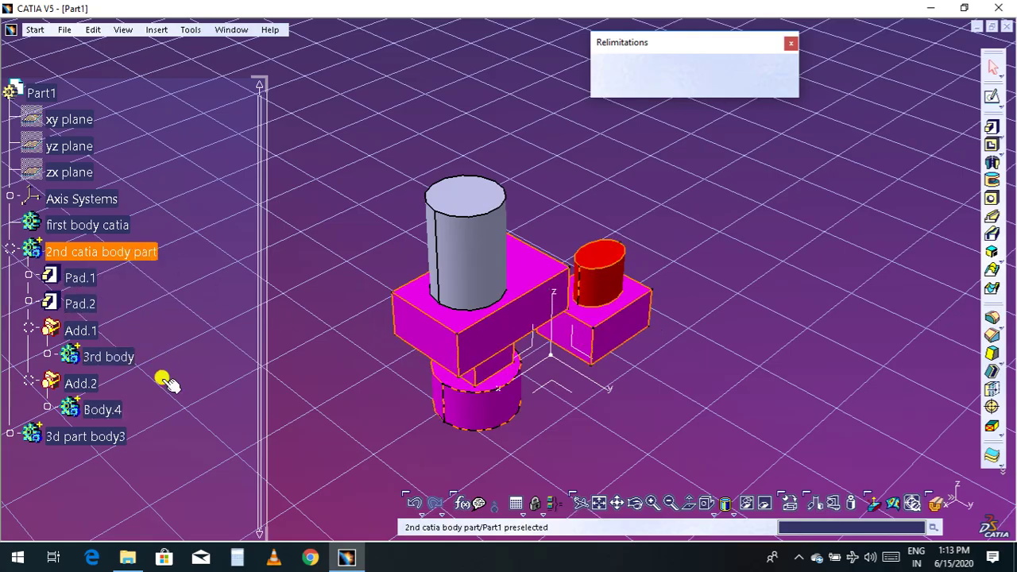
pyautogui.click(73, 435)
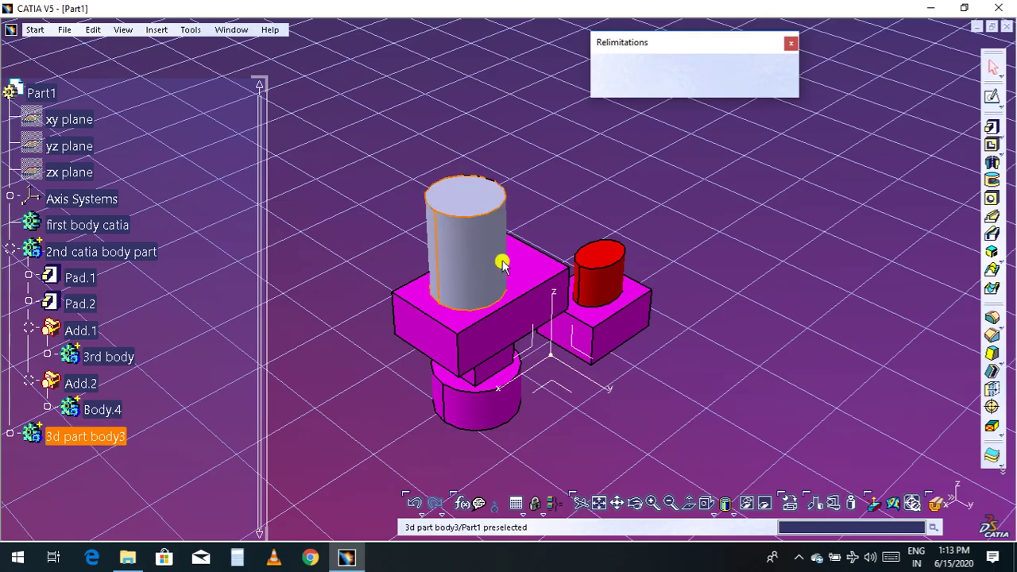
pyautogui.click(316, 408)
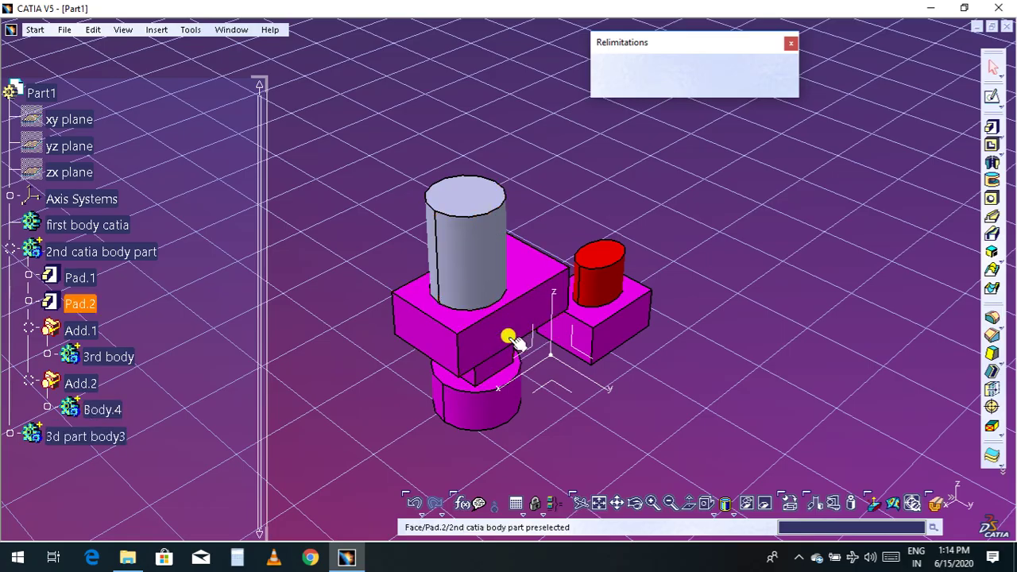
# Step: Subtract 3d part body3 from the 2nd catia body part with a Boolean Remove, previewing it before accepting
pyautogui.click(168, 33)
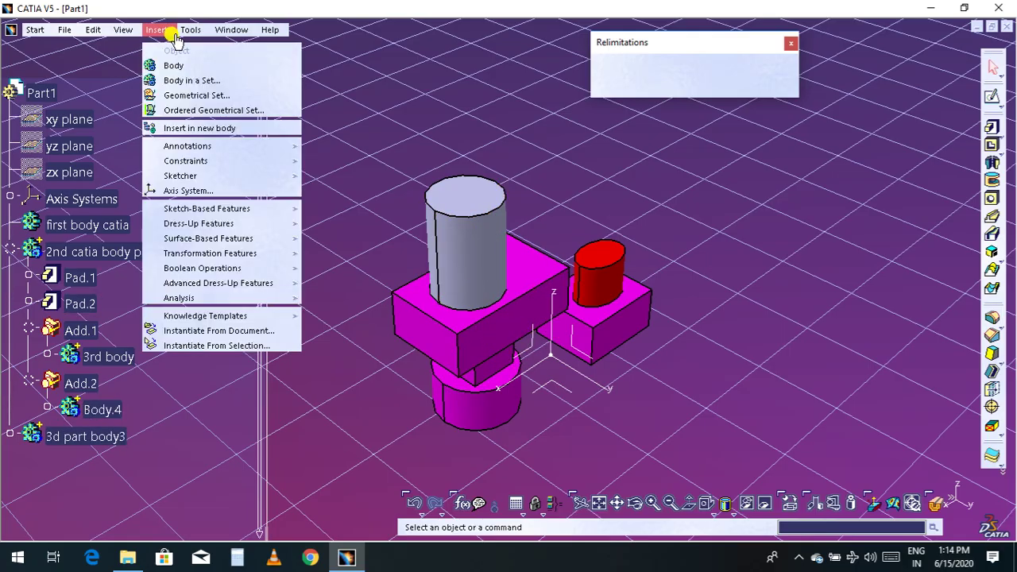
pyautogui.moveTo(198, 268)
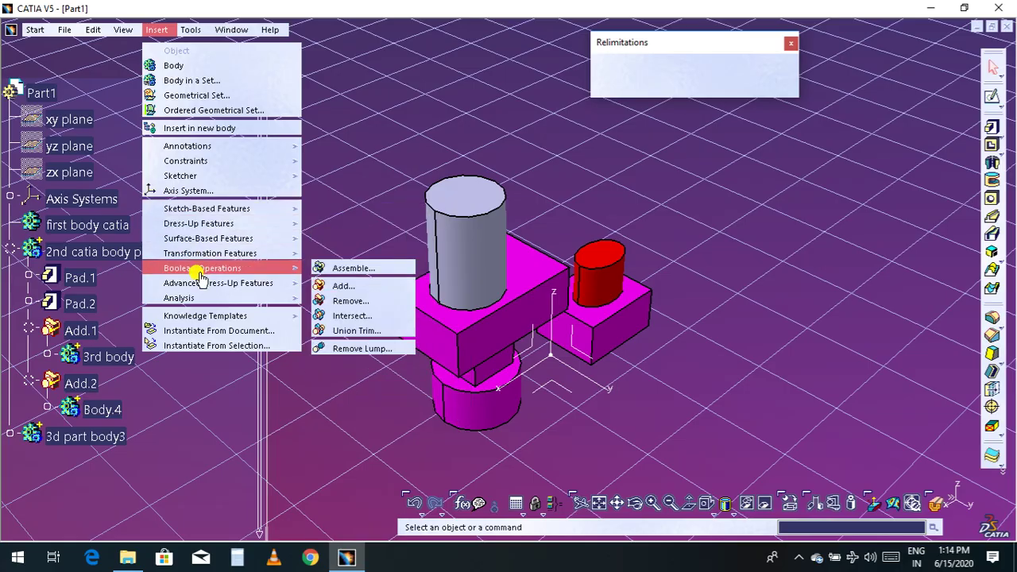
pyautogui.click(340, 301)
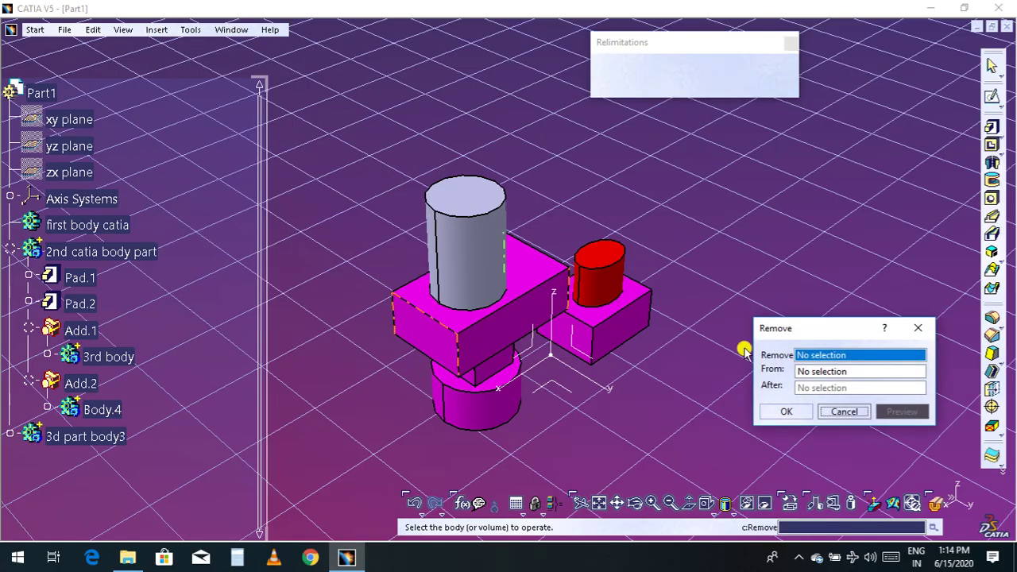
pyautogui.click(118, 436)
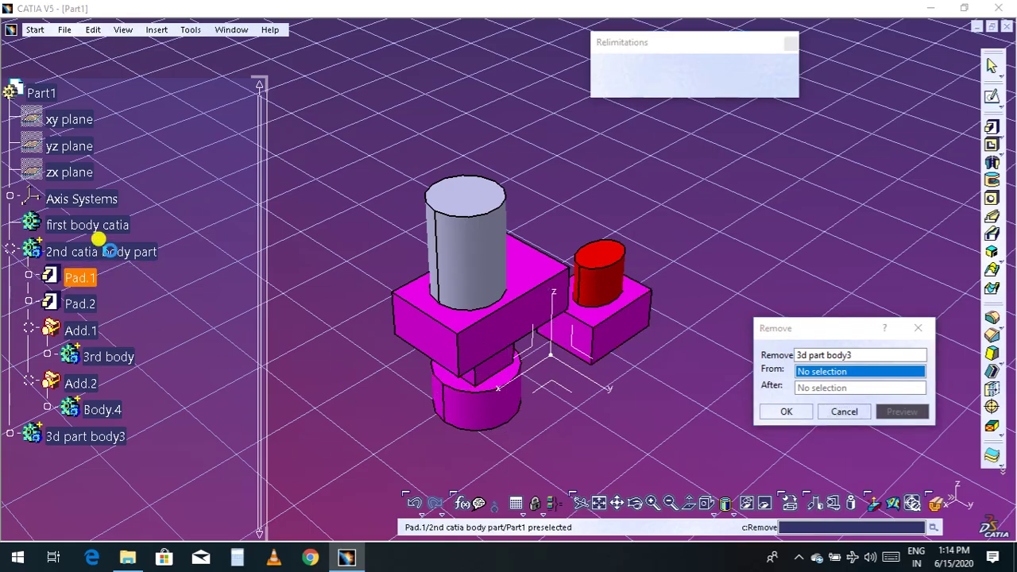
pyautogui.click(118, 253)
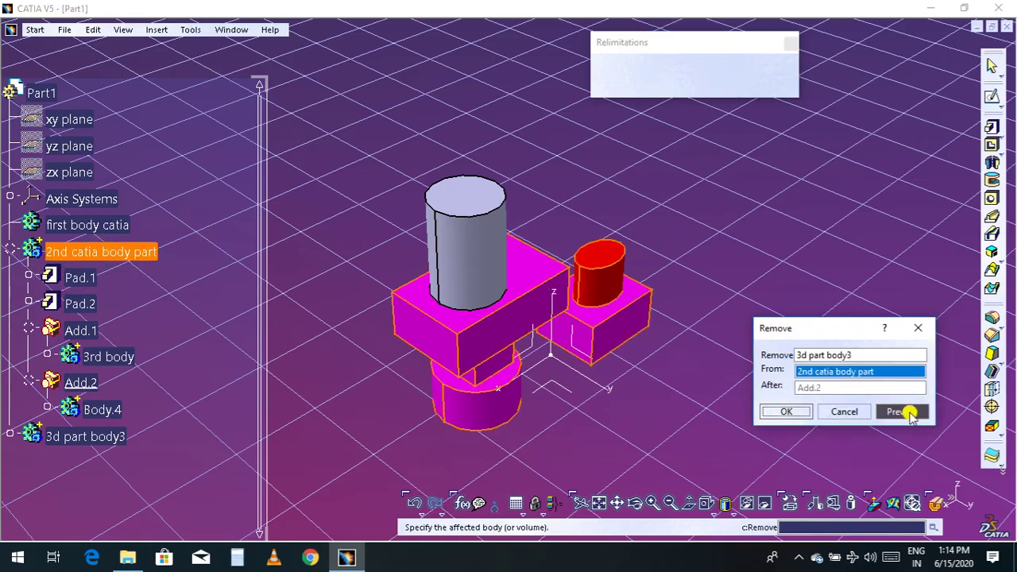
pyautogui.click(910, 413)
pyautogui.click(783, 412)
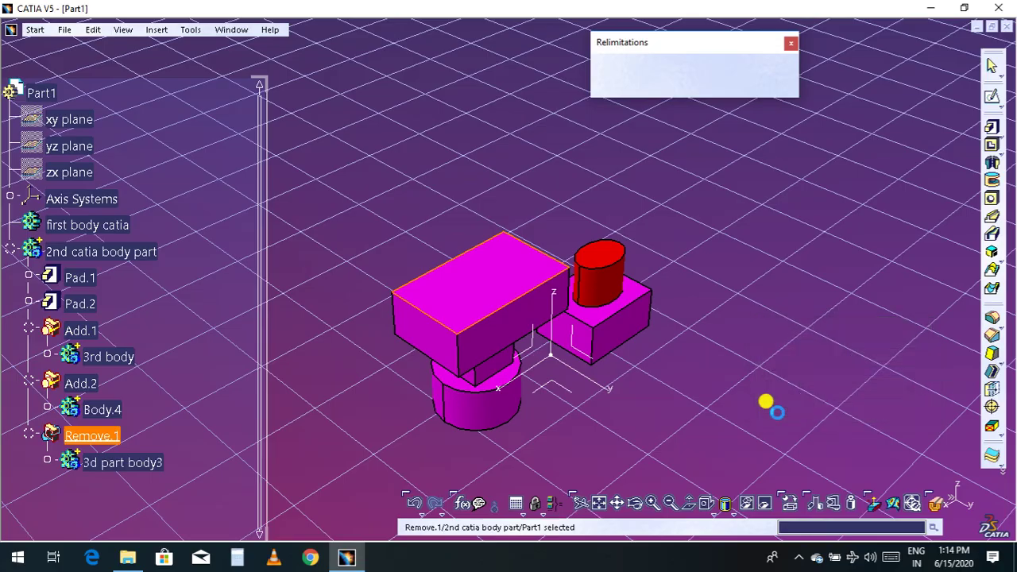
# Step: Inspect the block's upper face and 3d part body3, and undo the Boolean Remove
pyautogui.click(479, 283)
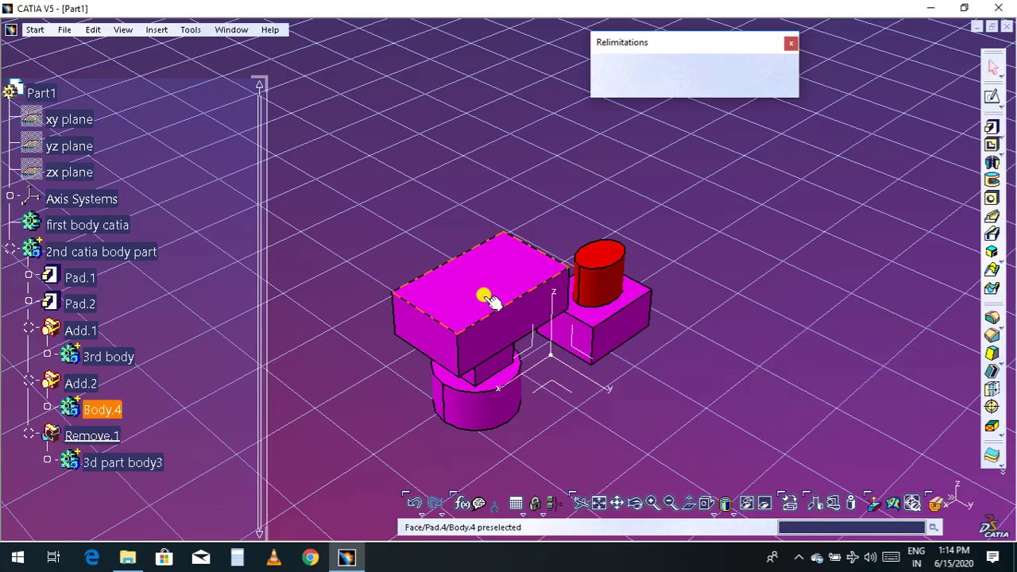
pyautogui.click(643, 487)
pyautogui.click(139, 461)
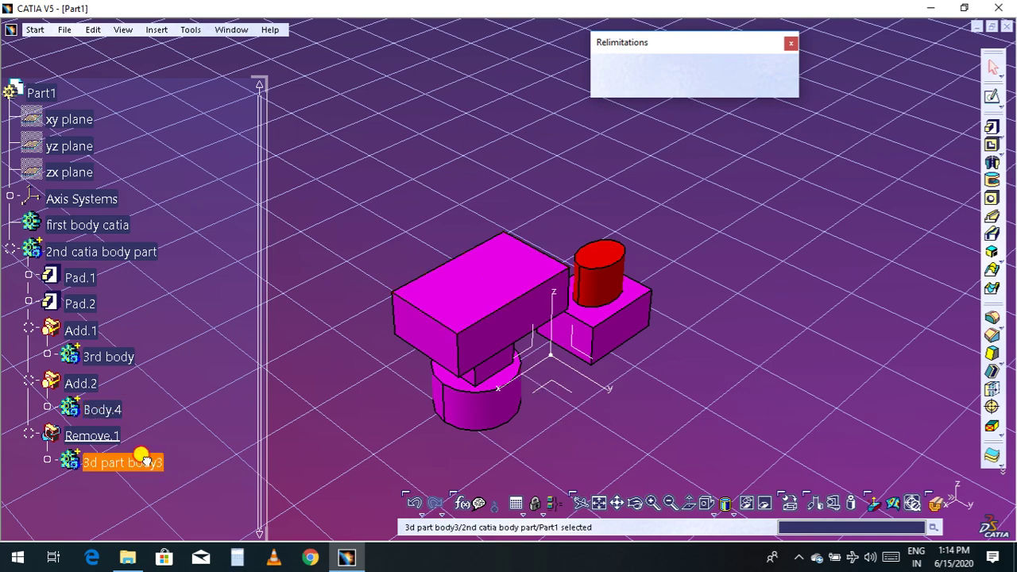
pyautogui.click(365, 458)
pyautogui.hotkey('ctrl', 'z')
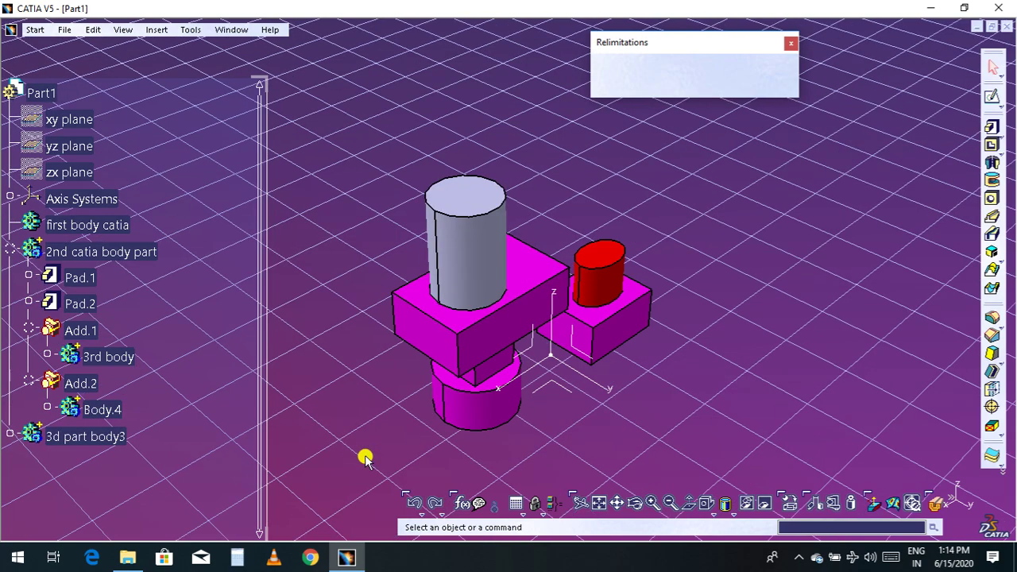
# Step: Apply a Boolean Remove with 3d part body3 as the removed body and the 2nd catia body part as the target
pyautogui.click(143, 254)
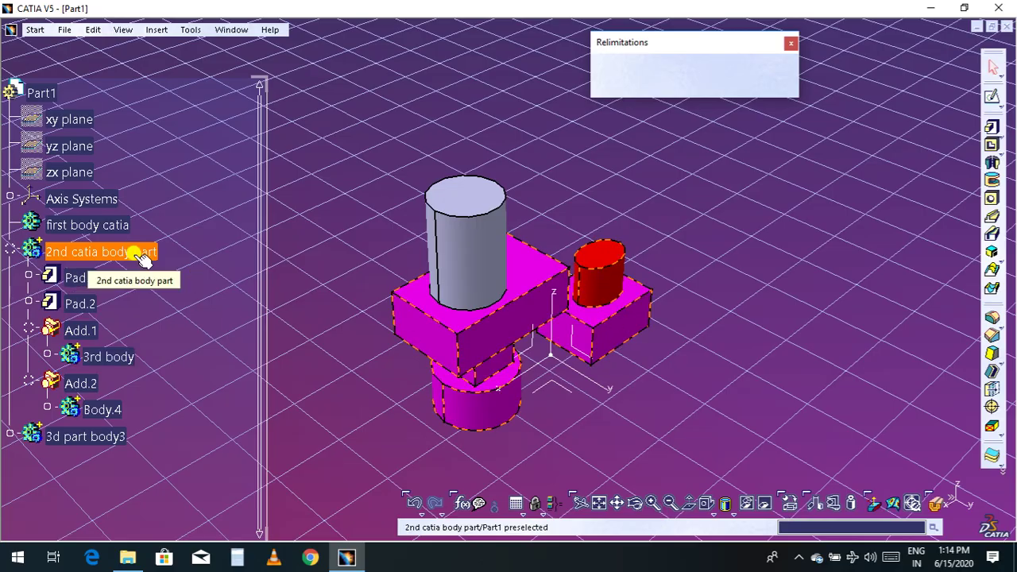
pyautogui.click(97, 419)
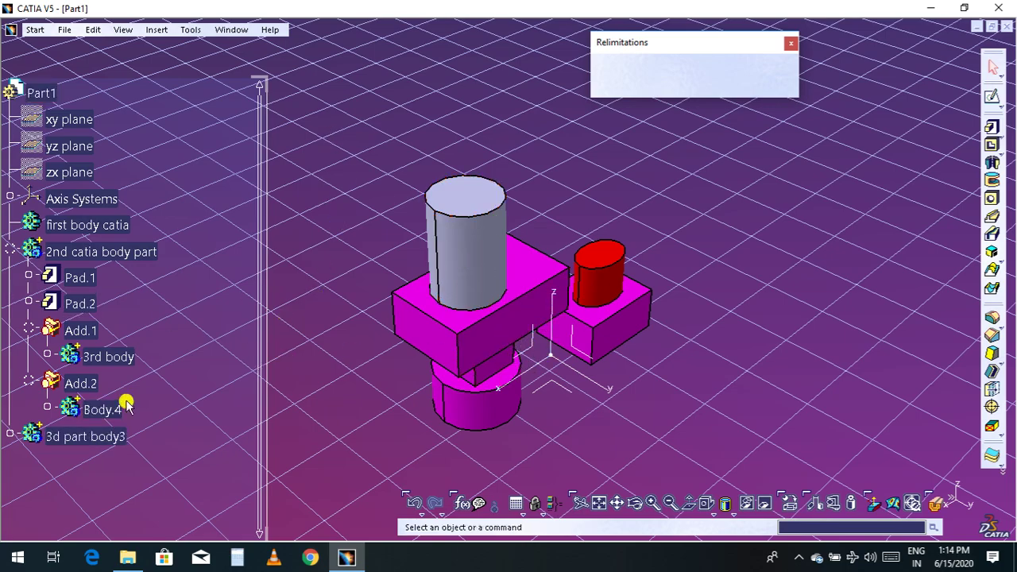
pyautogui.click(157, 34)
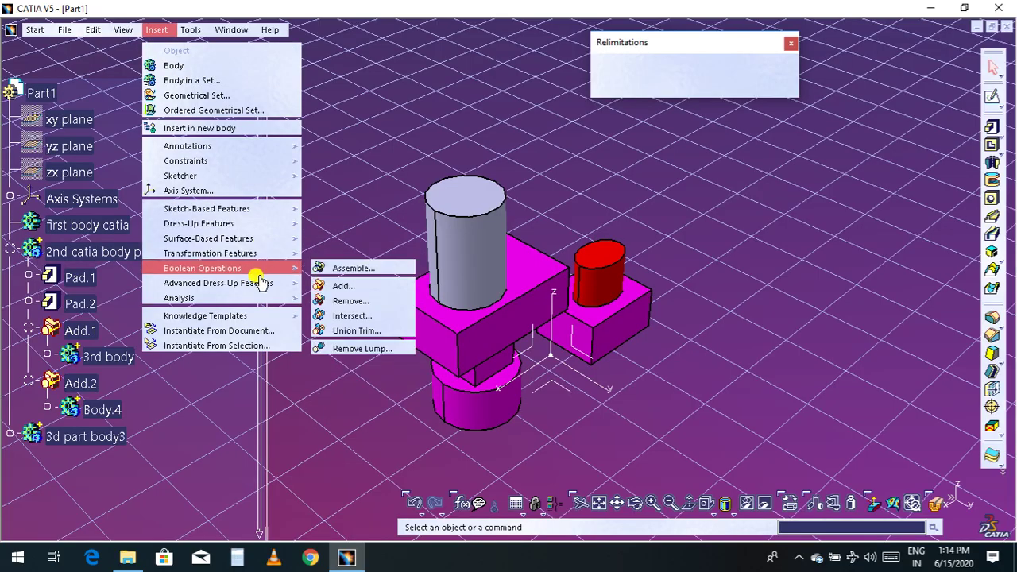
pyautogui.click(359, 301)
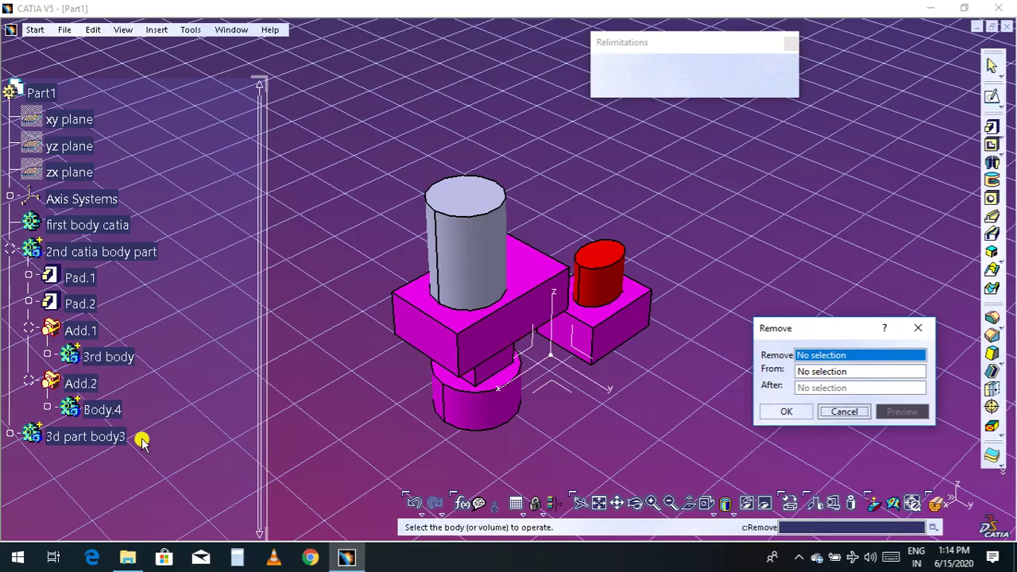
pyautogui.click(103, 437)
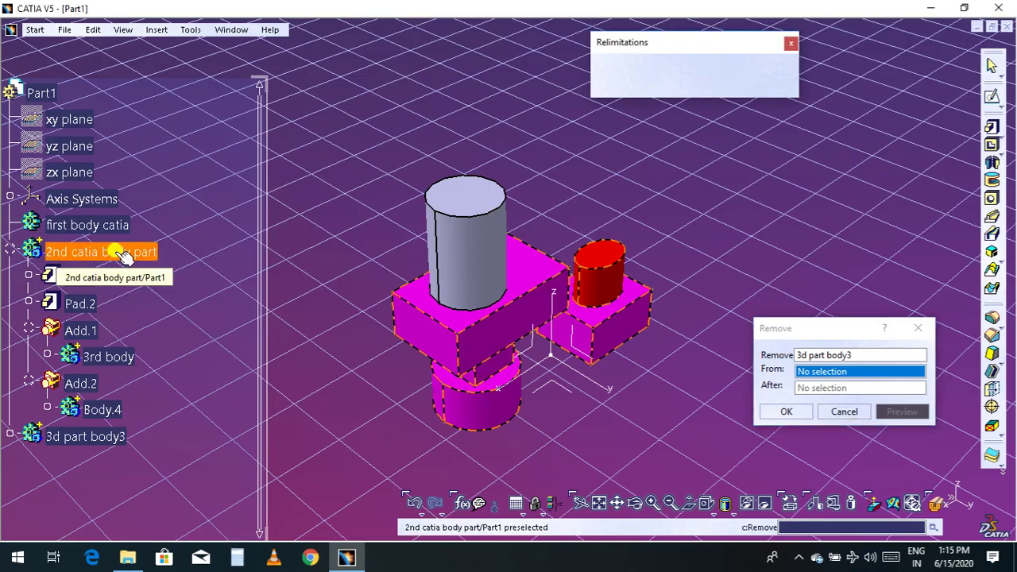
pyautogui.click(111, 253)
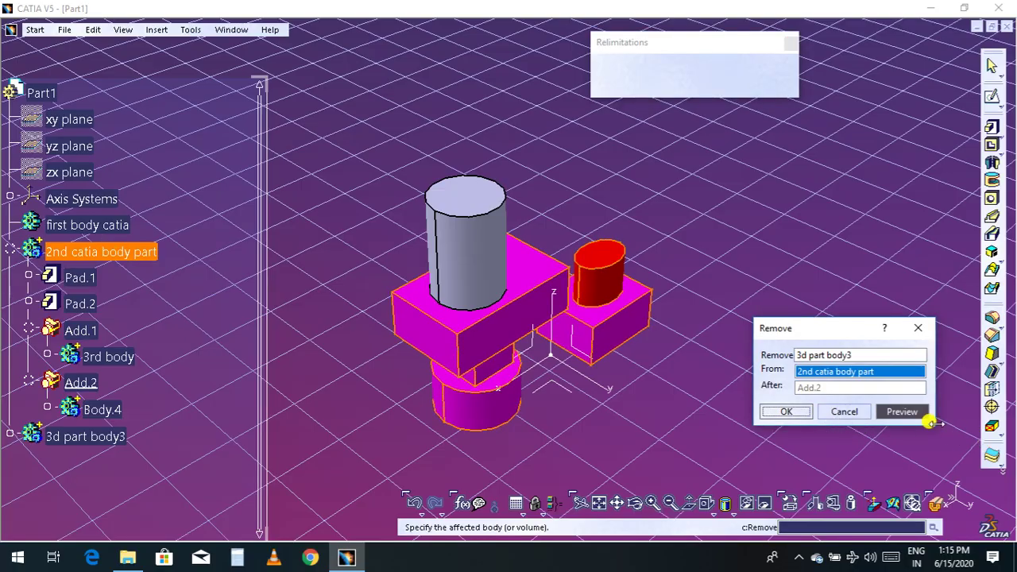
pyautogui.click(898, 410)
pyautogui.click(801, 417)
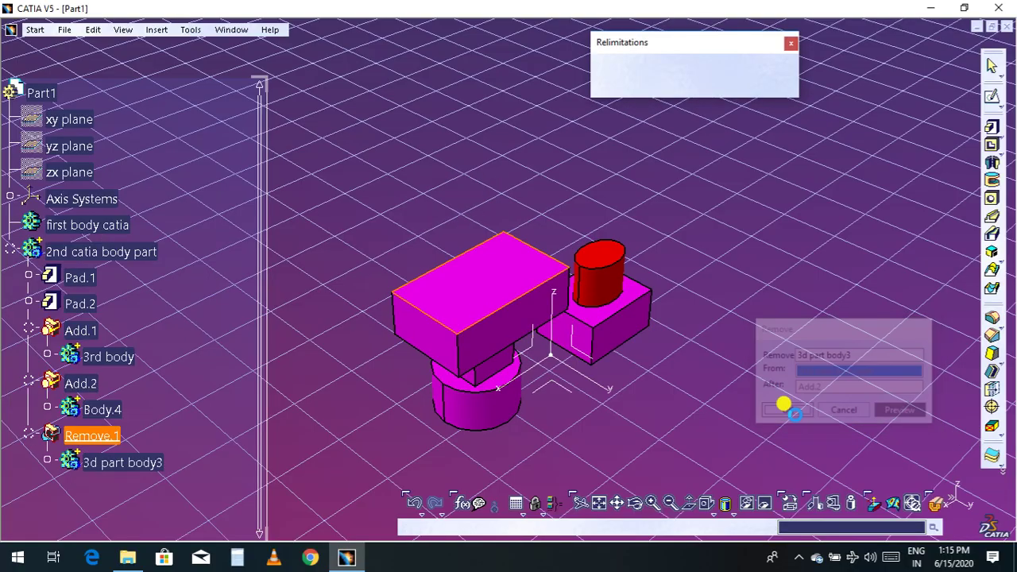